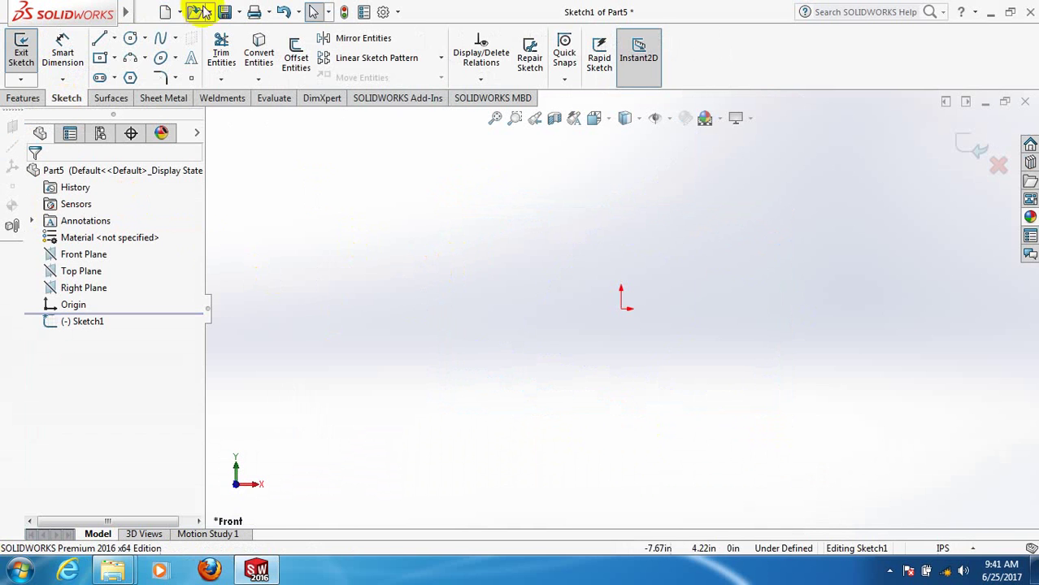
Sketch a straight vertical two-point spline about 5.96 in long, with its endpoints above and below the origin
left_click(162, 47)
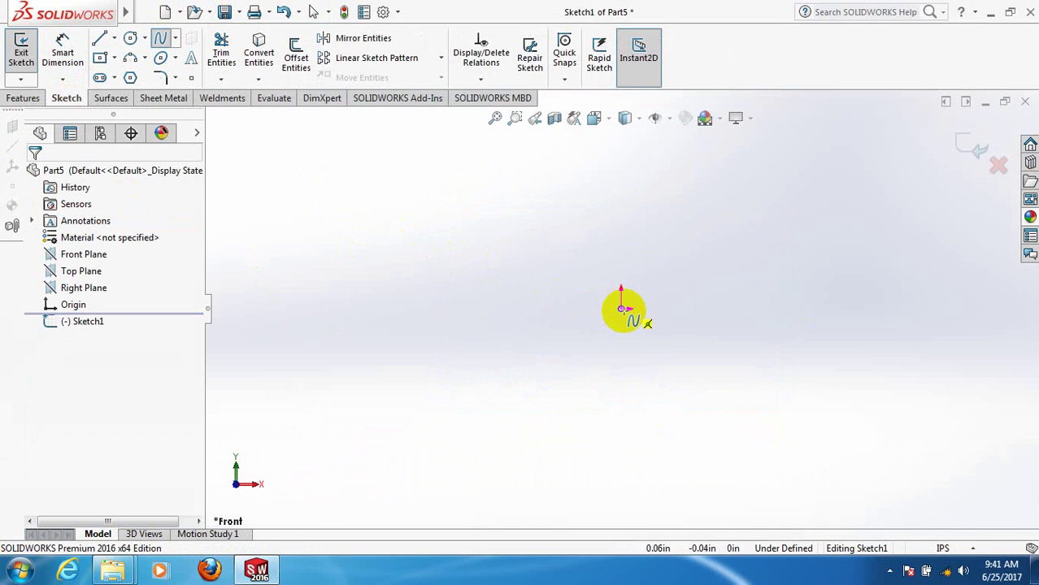
left_click(620, 171)
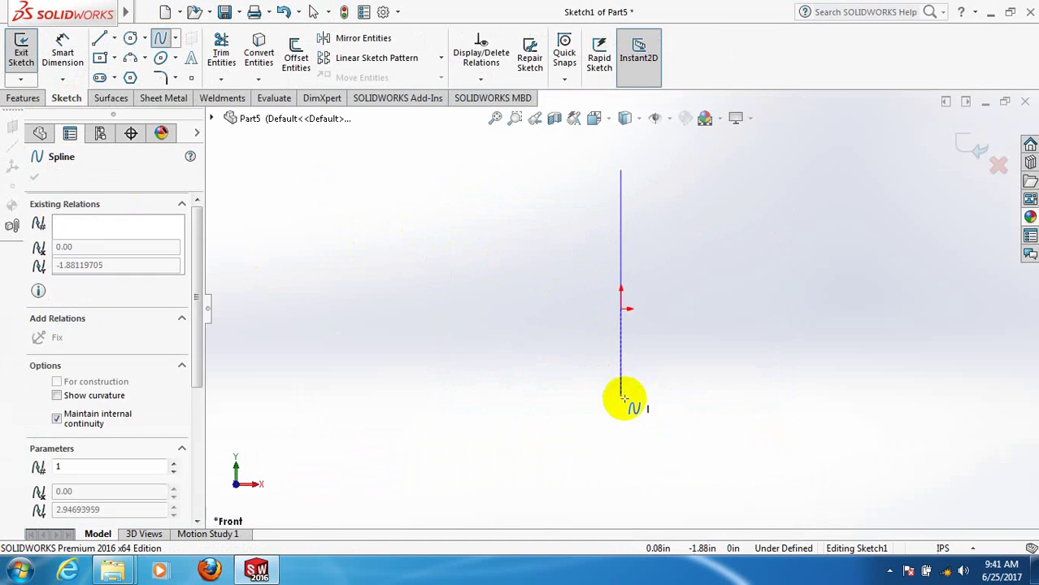
left_click(621, 447)
right_click(622, 448)
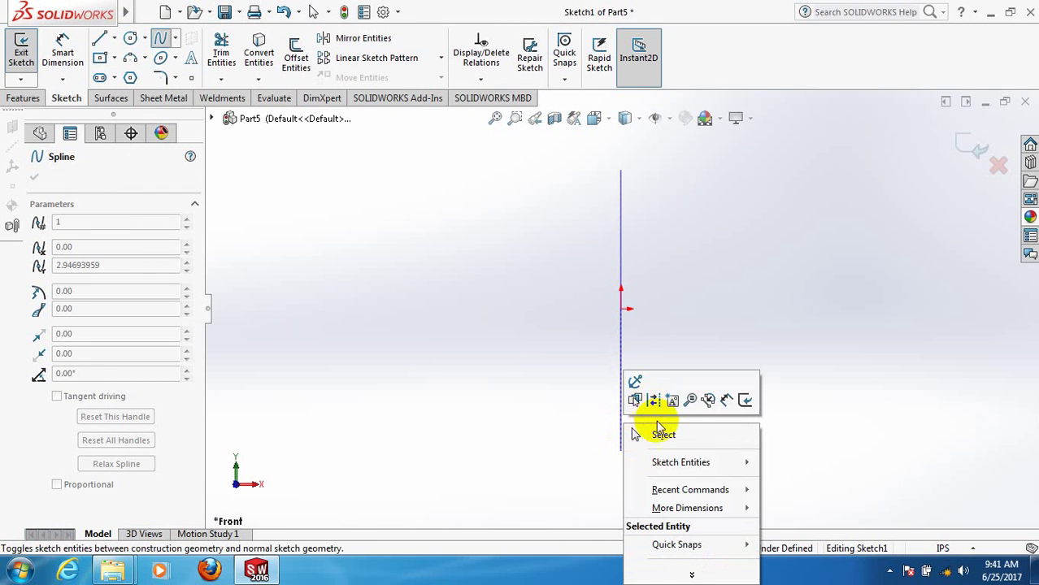
left_click(655, 436)
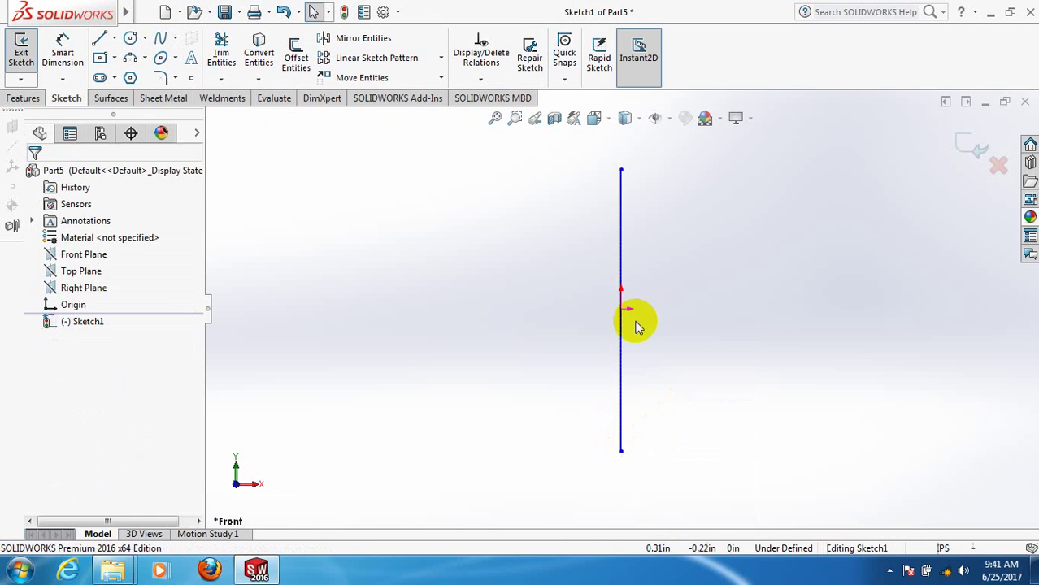
Bend the vertical spline into an arc bulging toward positive X by reshaping its upper and lower tangent handles
left_click(620, 263)
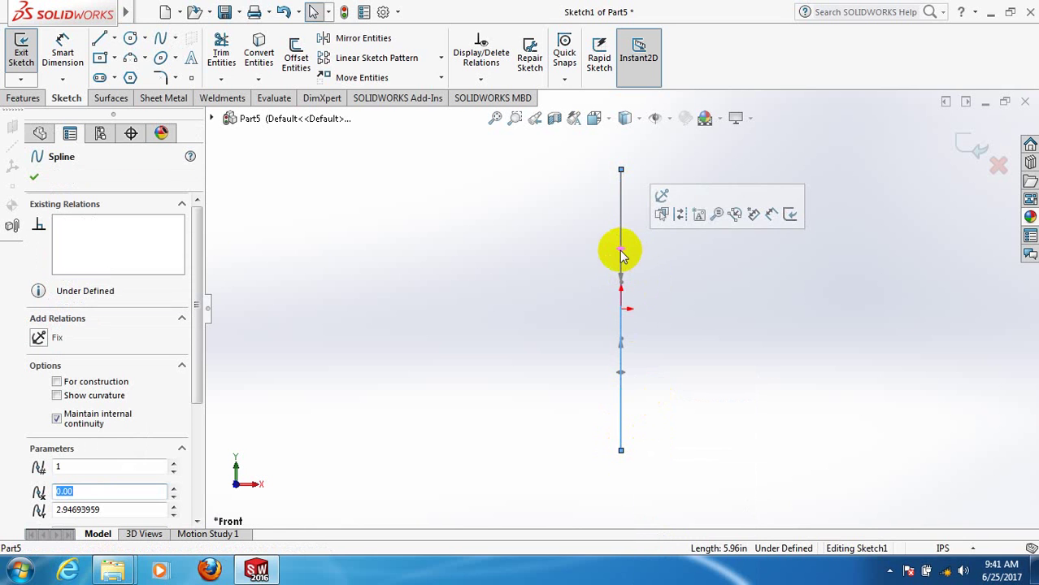
left_click_drag(622, 249, 724, 134)
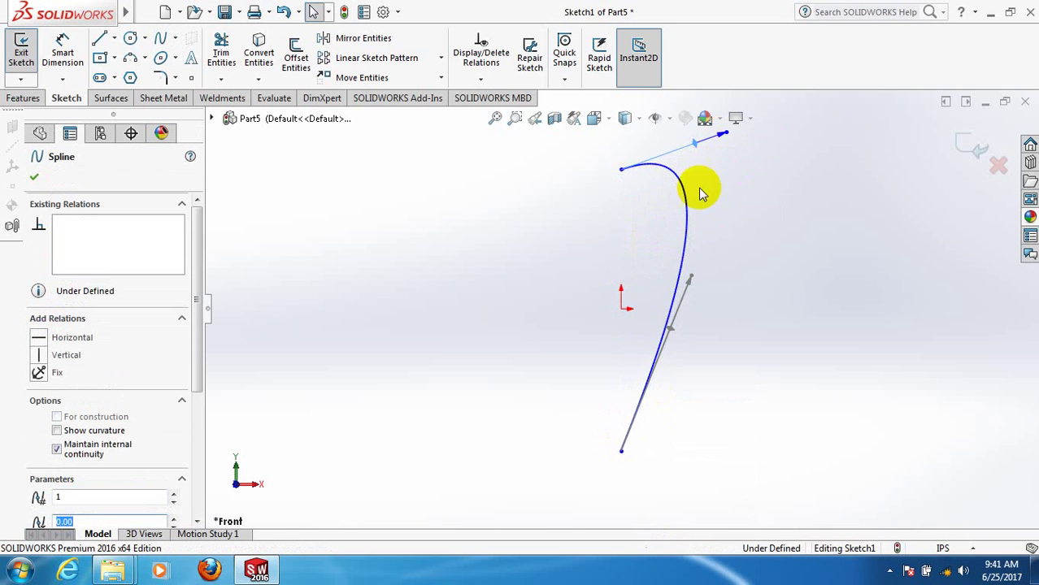
left_click_drag(671, 326, 730, 375)
mouse_move(672, 150)
left_mouse_down()
mouse_move(703, 121)
mouse_move(679, 138)
left_mouse_up()
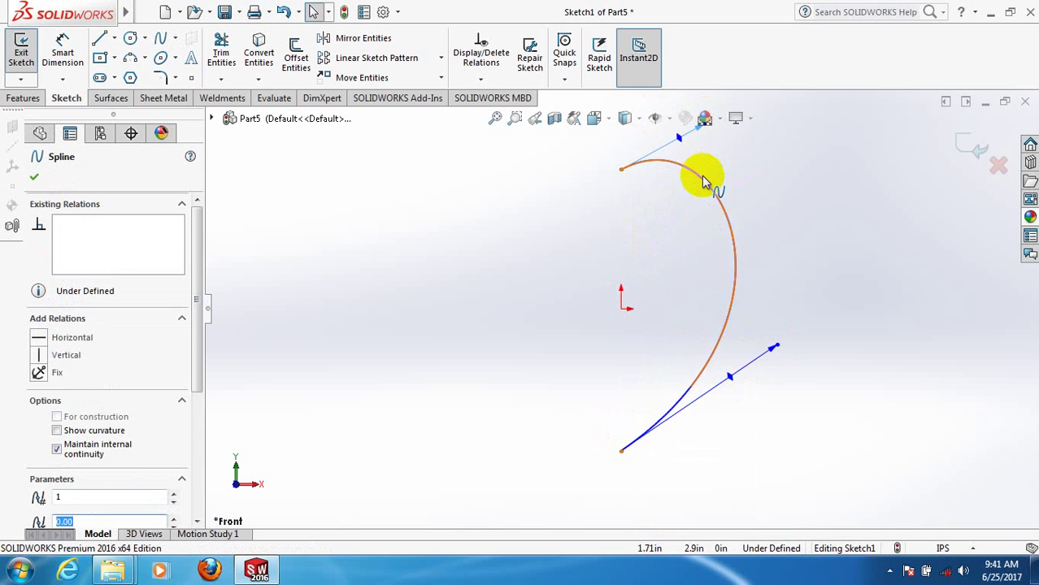
Lengthen and steepen the spline's upper tangent handle, fine-tune the lower one for a fuller upper bulge, and exit the sketch
scroll(703, 179, "up", 3)
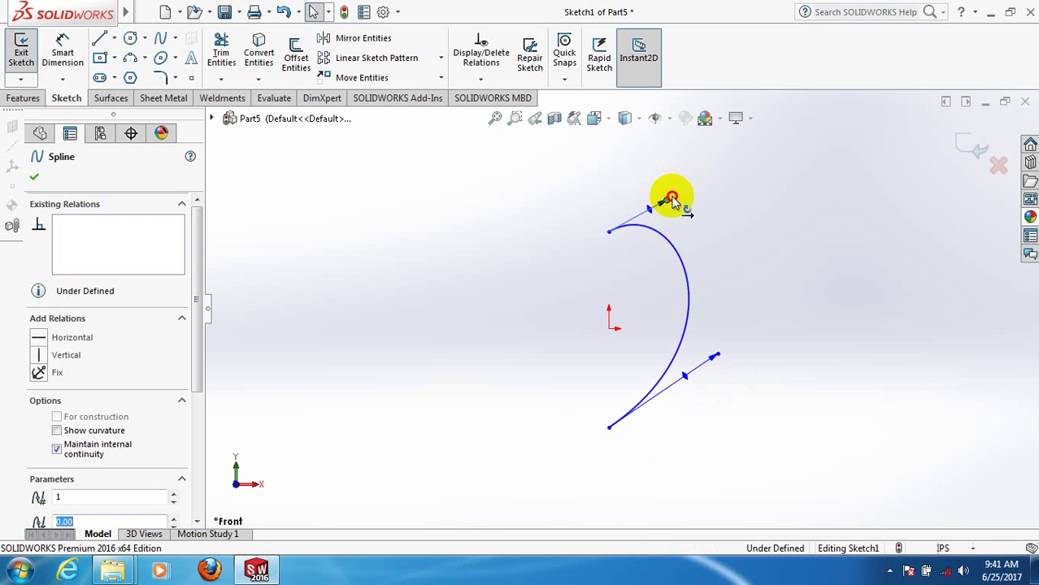
left_click_drag(673, 201, 698, 152)
scroll(679, 223, "down", 2)
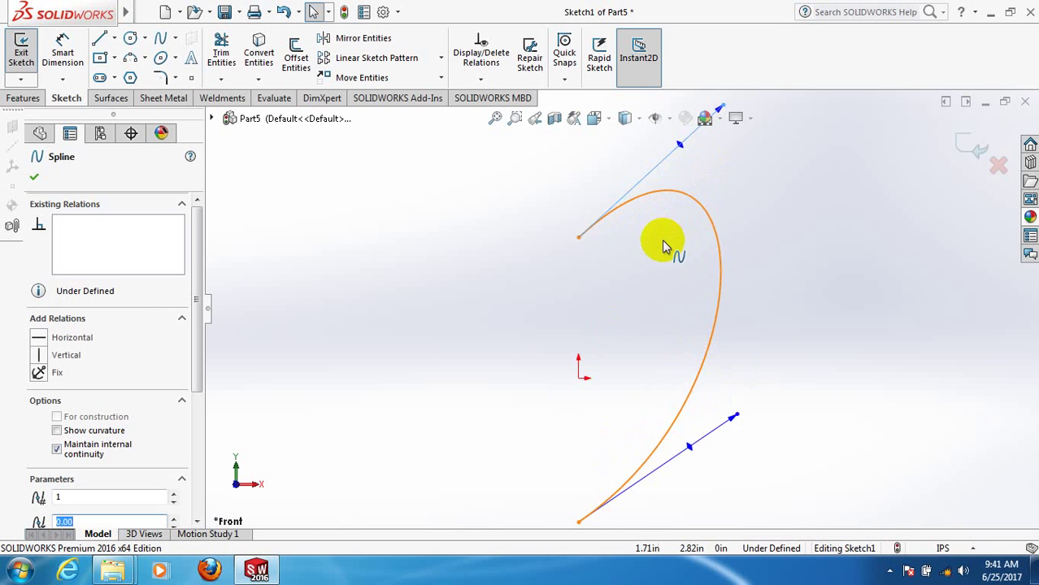
scroll(664, 246, "up", 1)
left_click_drag(674, 177, 732, 128)
left_click_drag(680, 426, 701, 420)
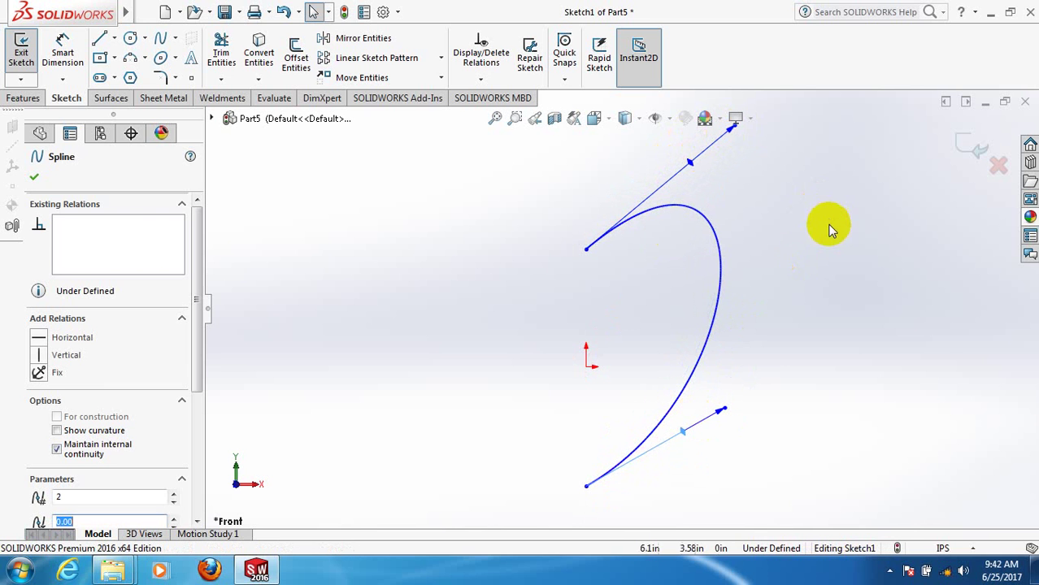
left_click(969, 147)
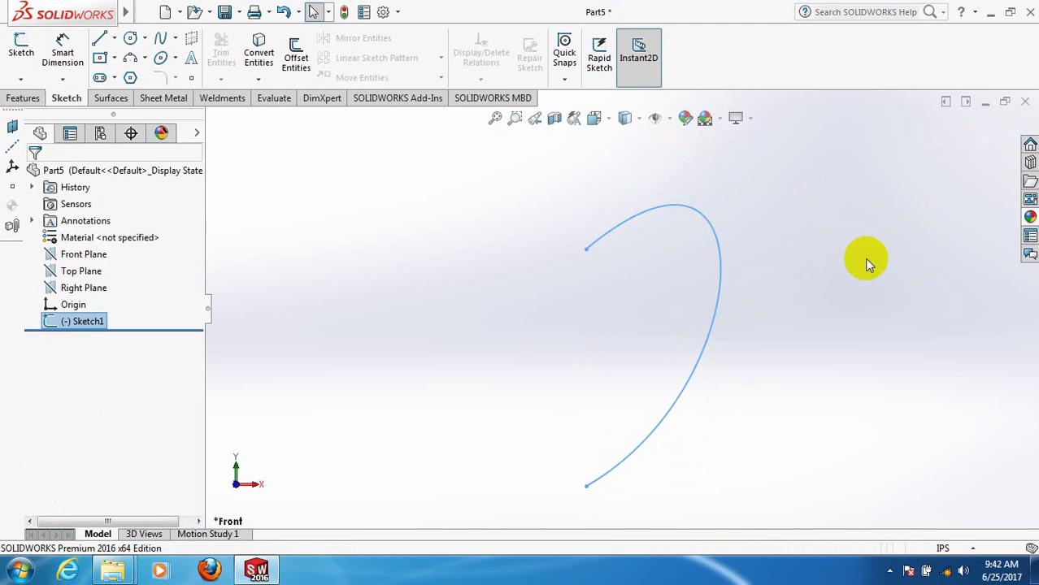
Close the spline profile in the first sketch with two vertical lines from the origin to its upper and lower endpoints
left_click(101, 40)
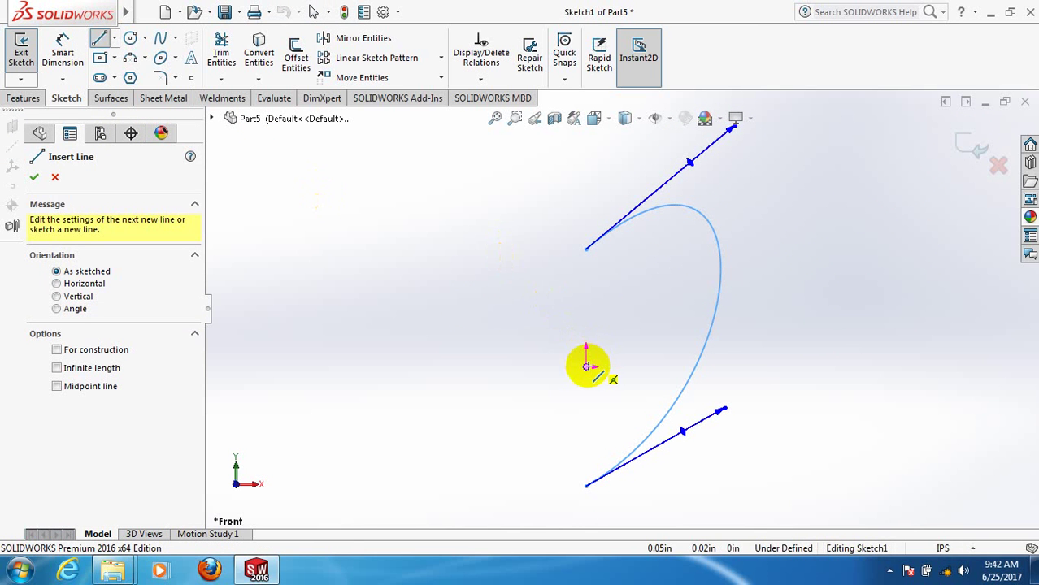
left_click(586, 366)
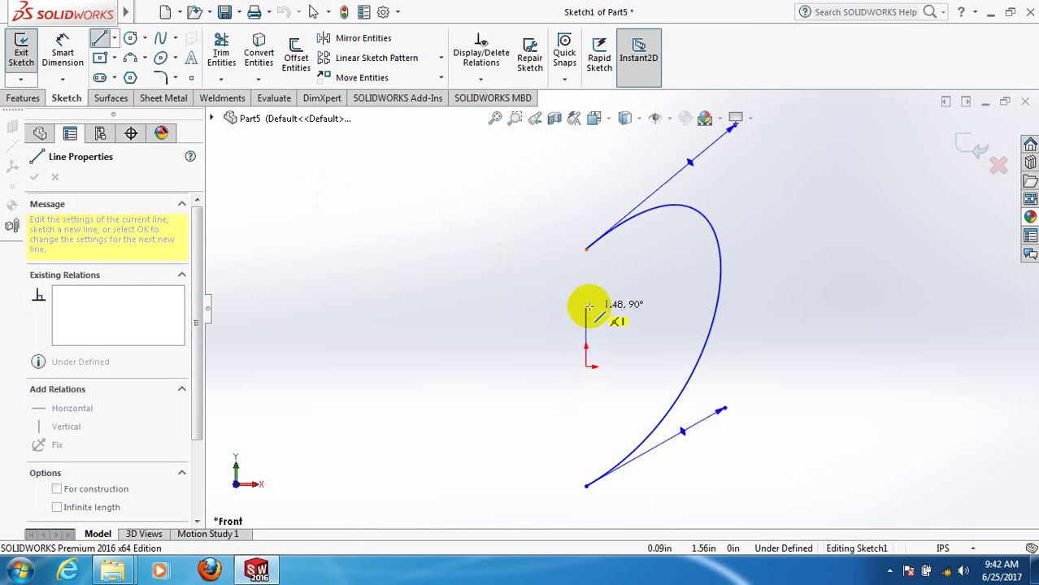
left_click(586, 249)
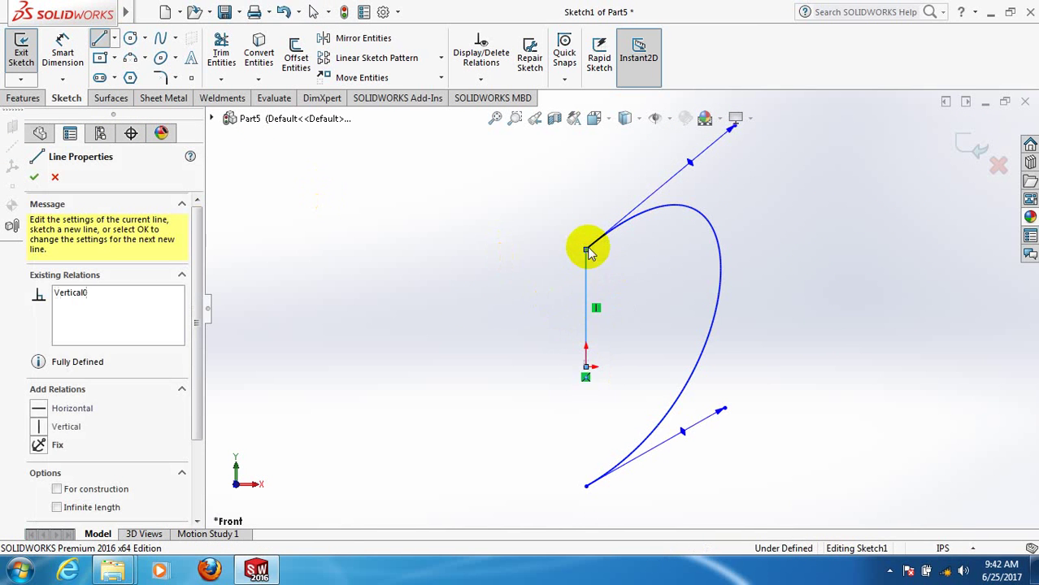
left_click(586, 366)
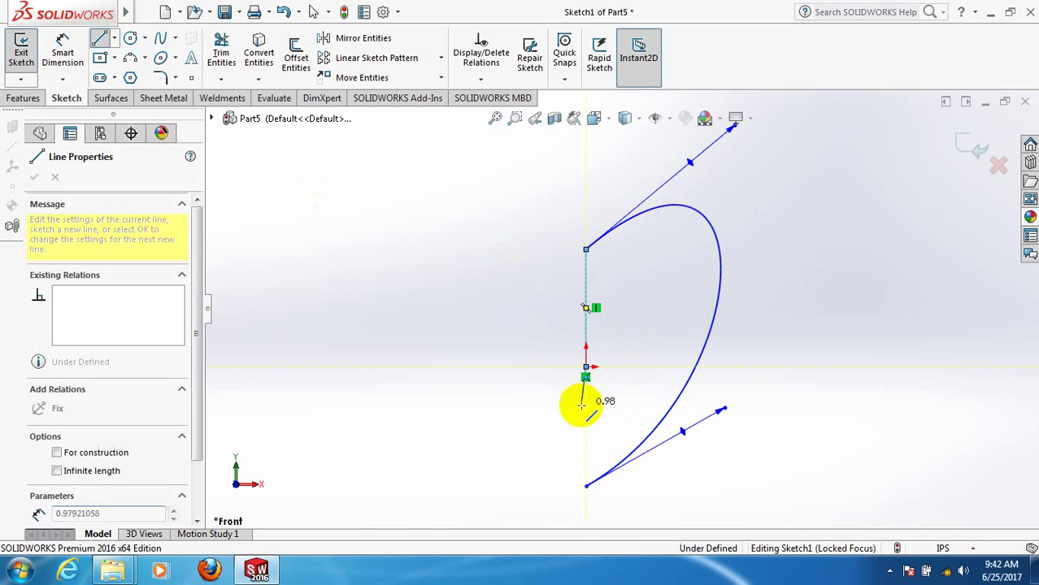
left_click(585, 486)
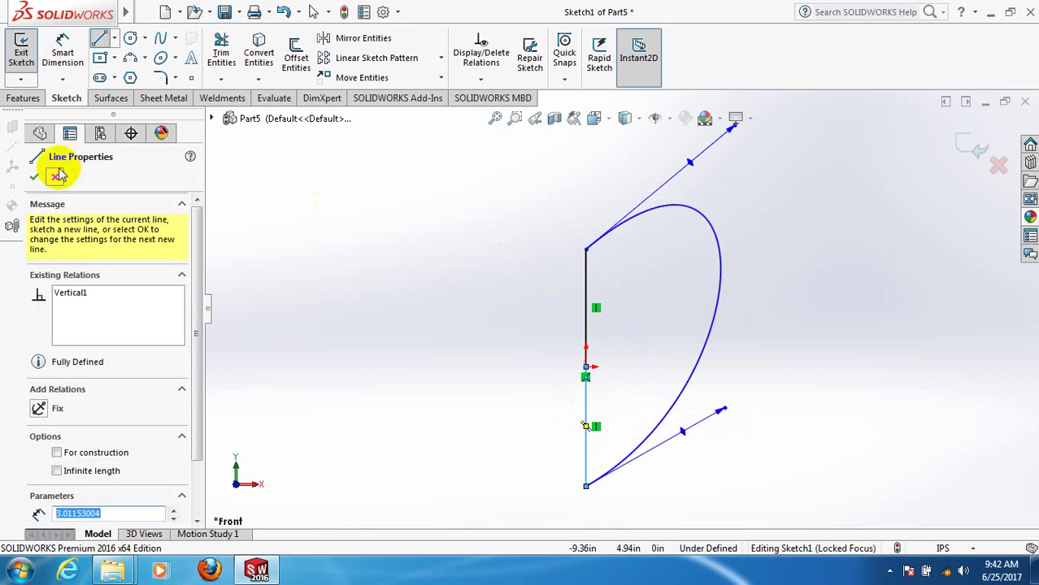
left_click(35, 178)
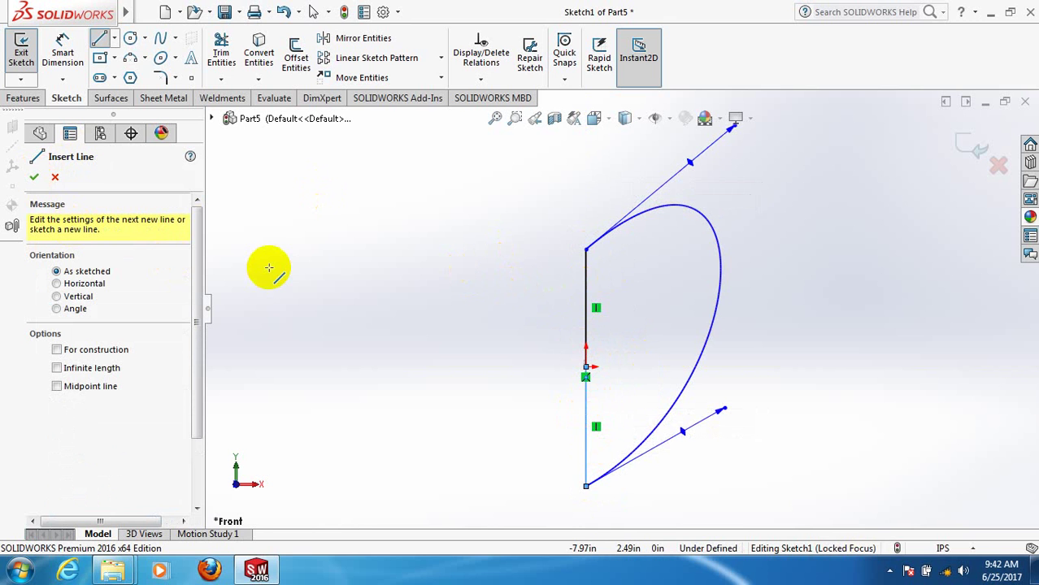
left_click(34, 176)
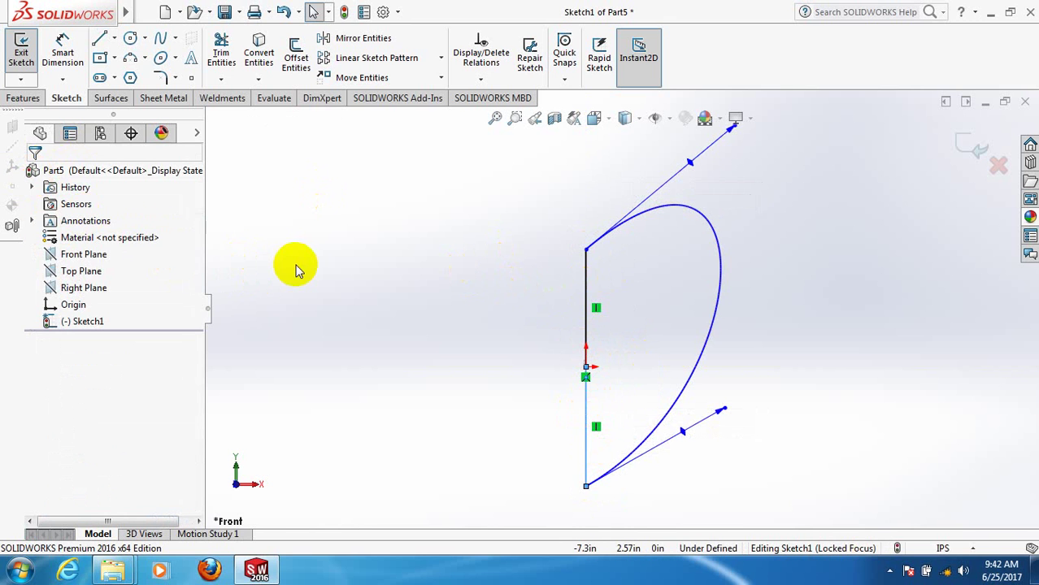
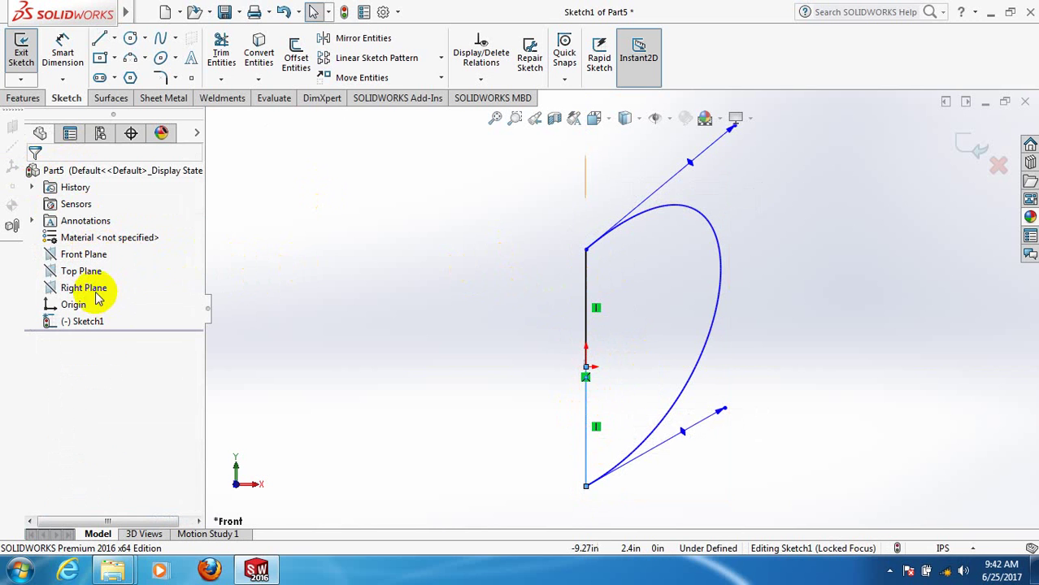
Finish the first sketch and start a new sketch on the Right Plane, viewed normal to it
left_click(82, 288)
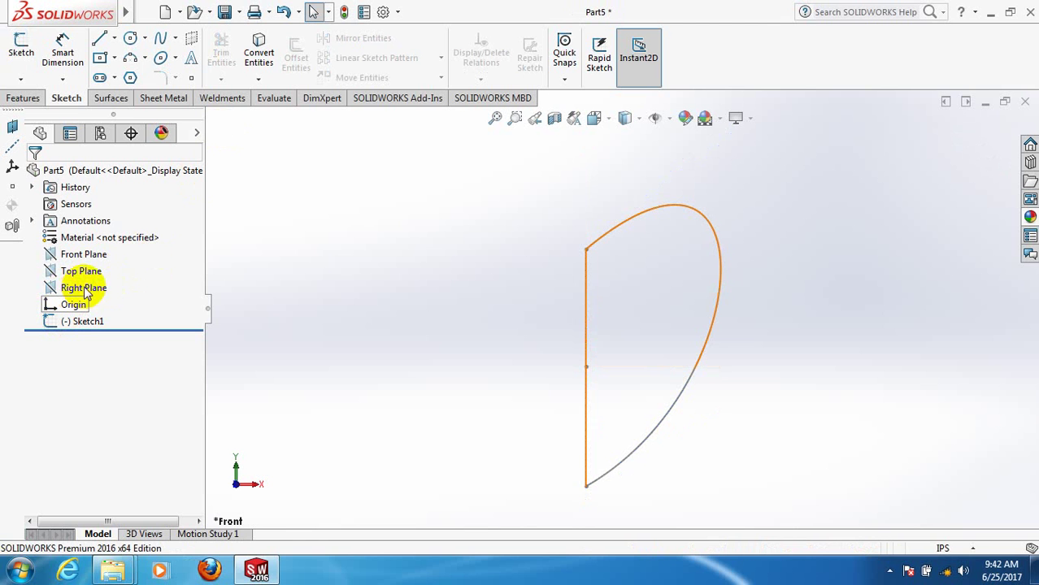
left_click(85, 290)
left_click(110, 273)
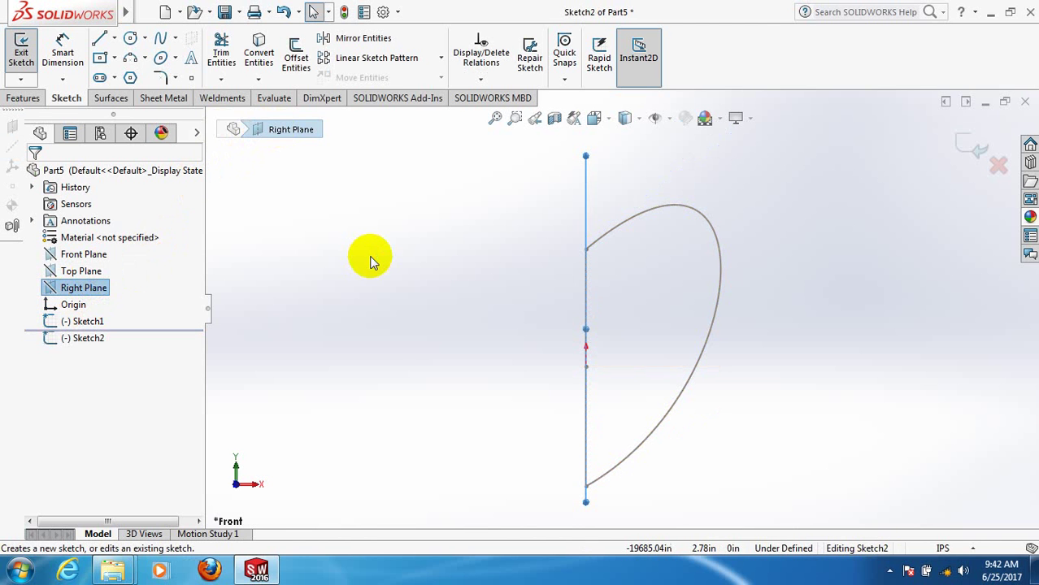
key("space")
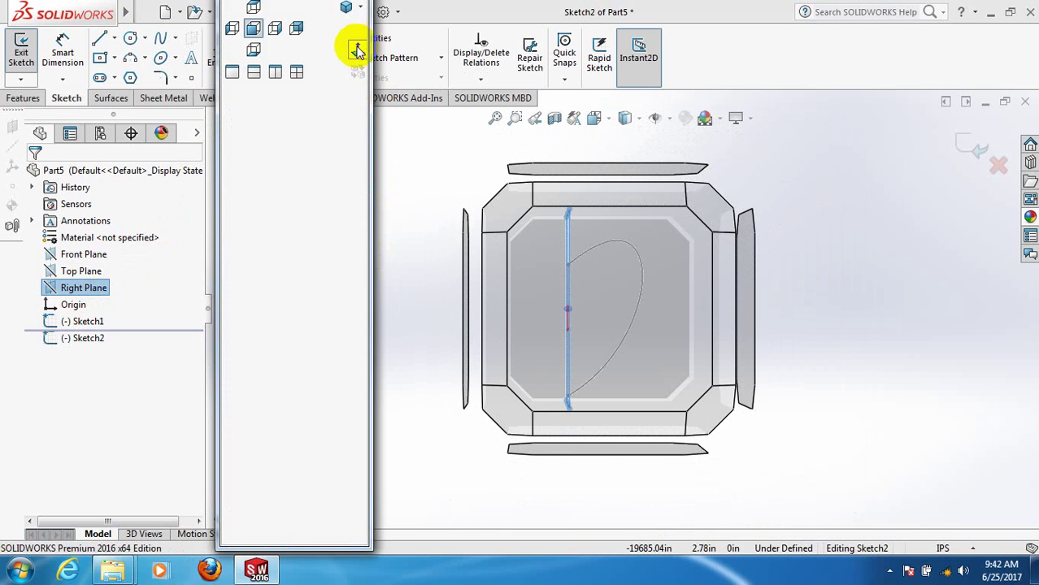
left_click(358, 50)
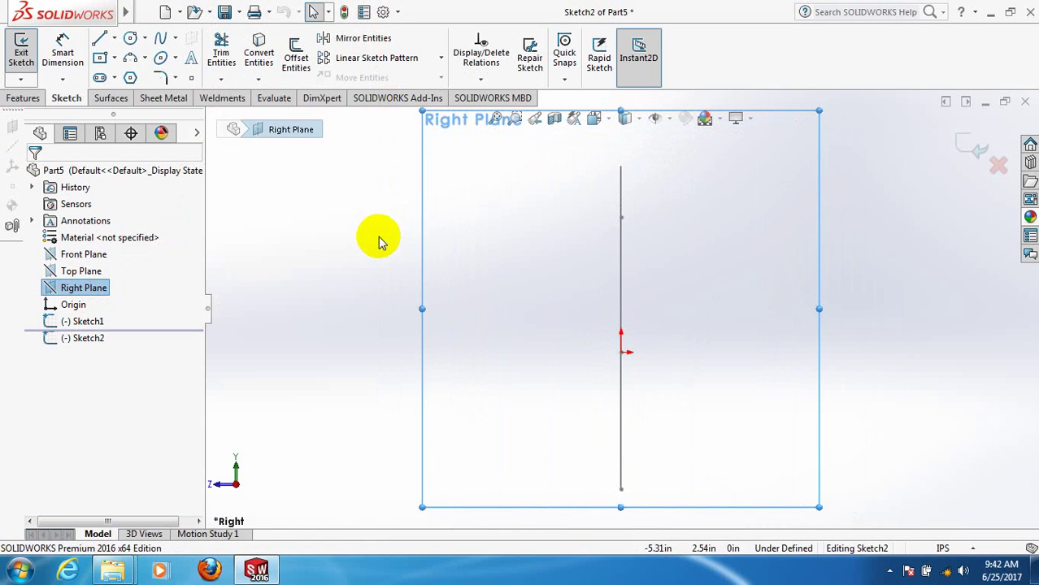
Sketch a vertical two-point spline about 0.6 in beside the existing vertical lines, with endpoints level with theirs
left_click(164, 40)
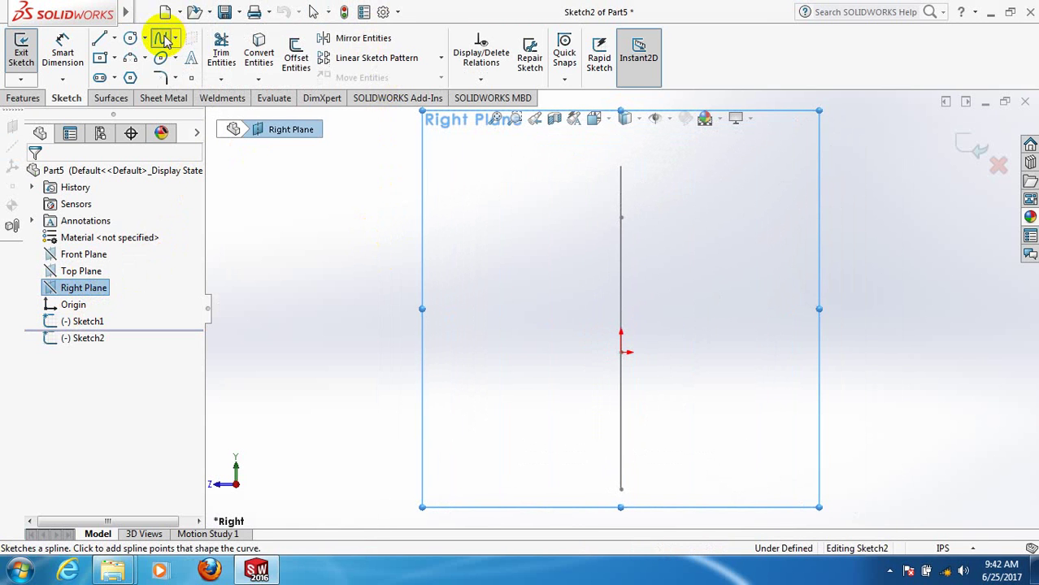
left_click(647, 218)
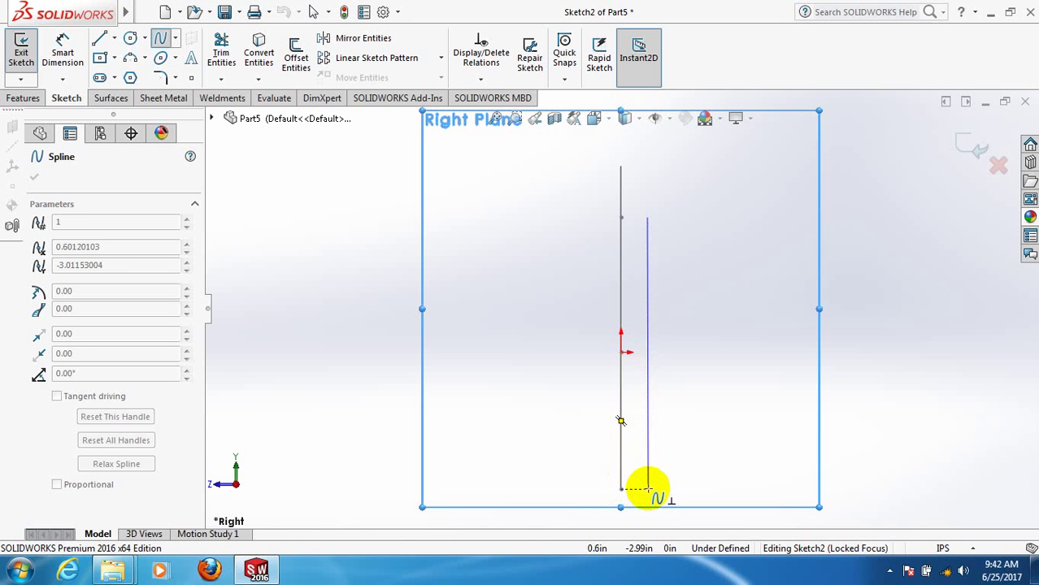
left_click(648, 488)
right_click(675, 490)
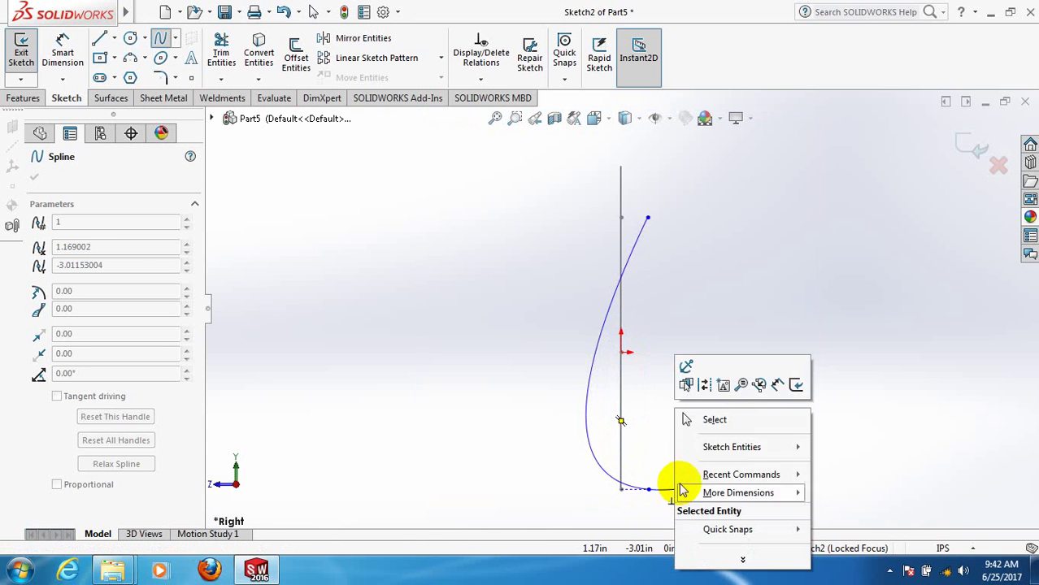
left_click(706, 419)
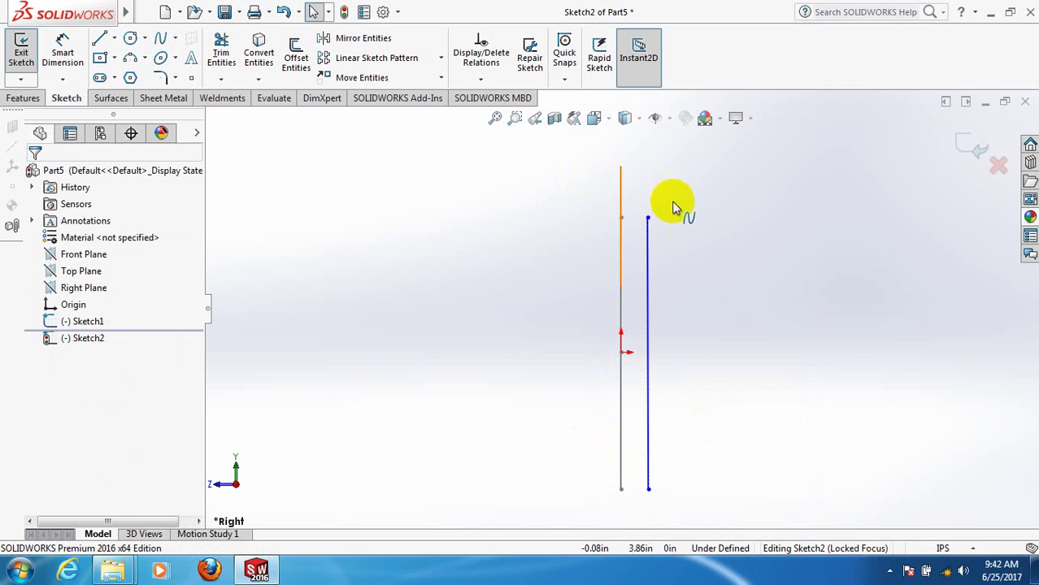
Convert the first sketch's two vertical lines into entities of the current sketch
left_click(620, 273)
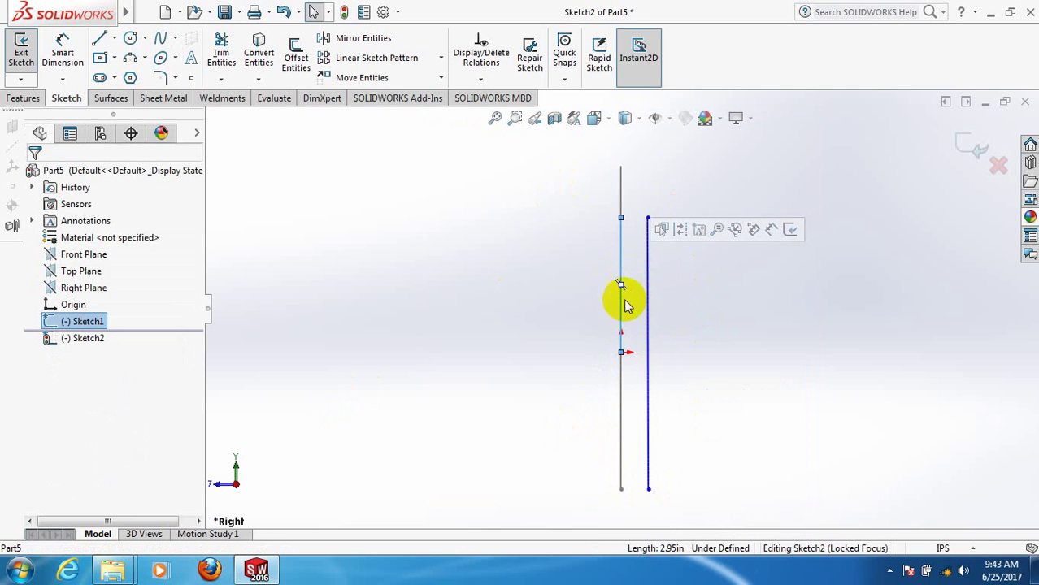
left_click(620, 445, "ctrl")
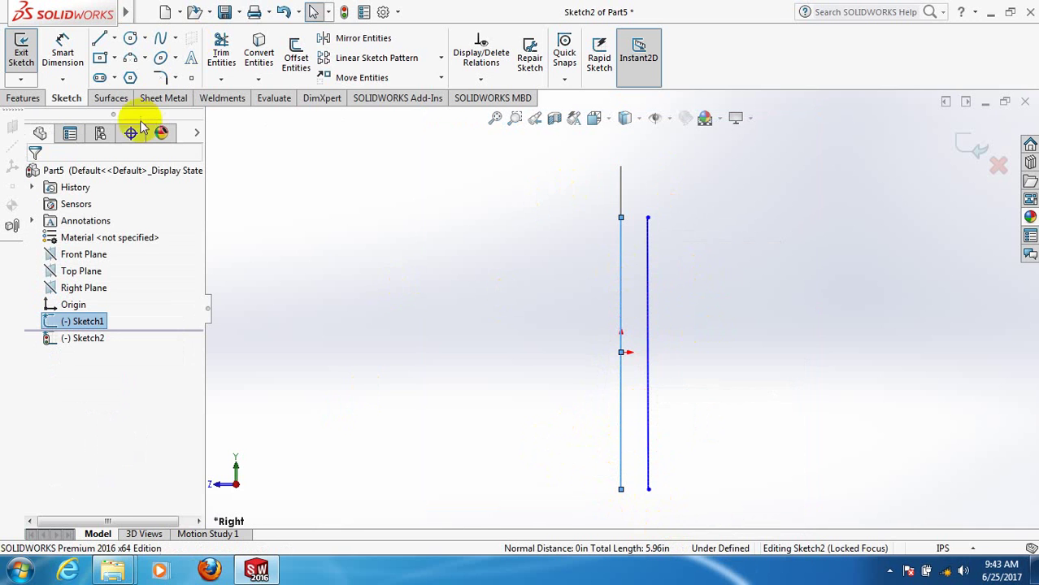
left_click(260, 51)
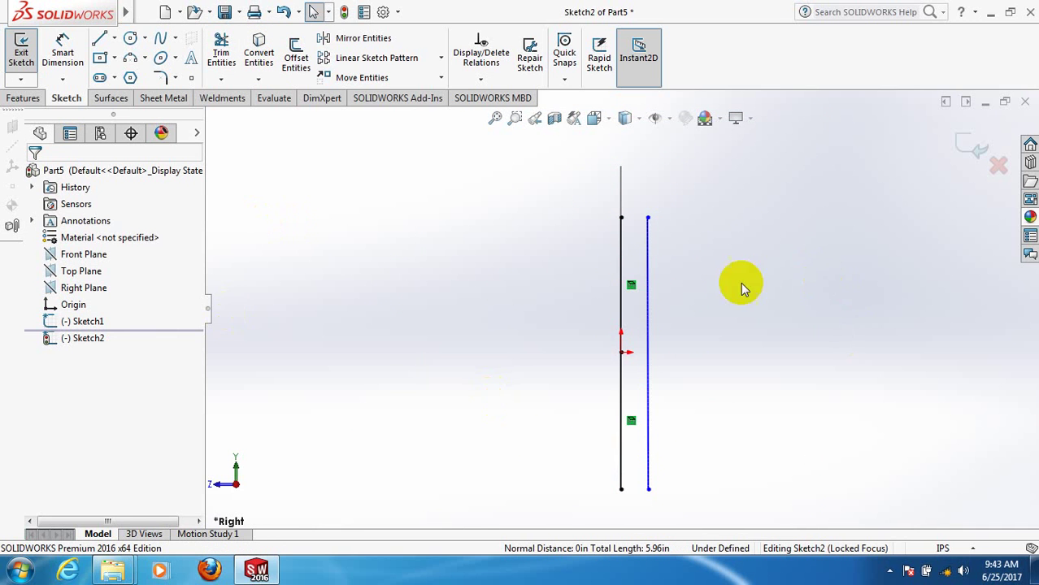
Merge the new spline's upper endpoint with the upper endpoint of the converted vertical line
left_click(648, 219)
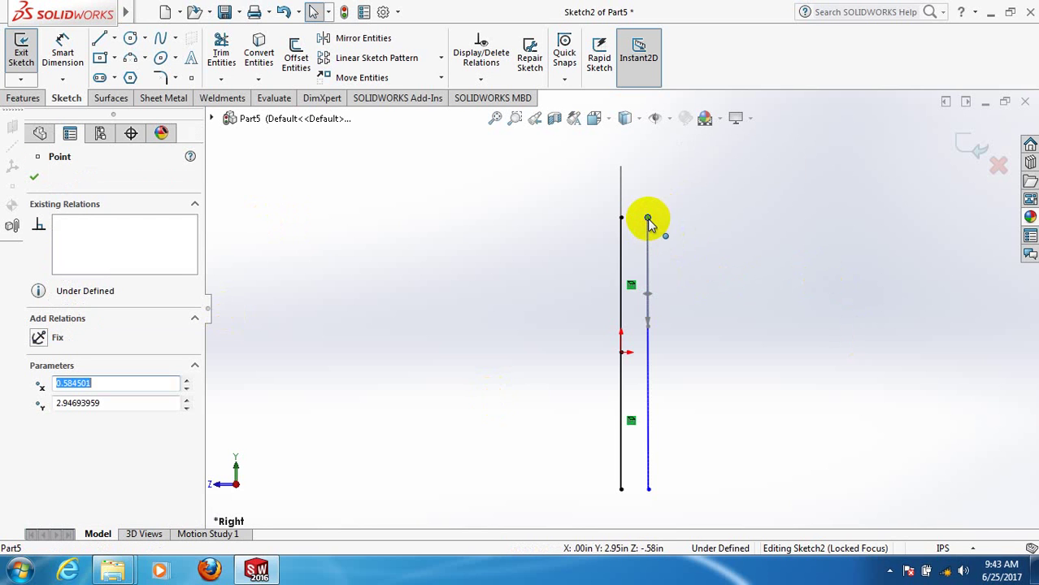
left_click(621, 219, "ctrl")
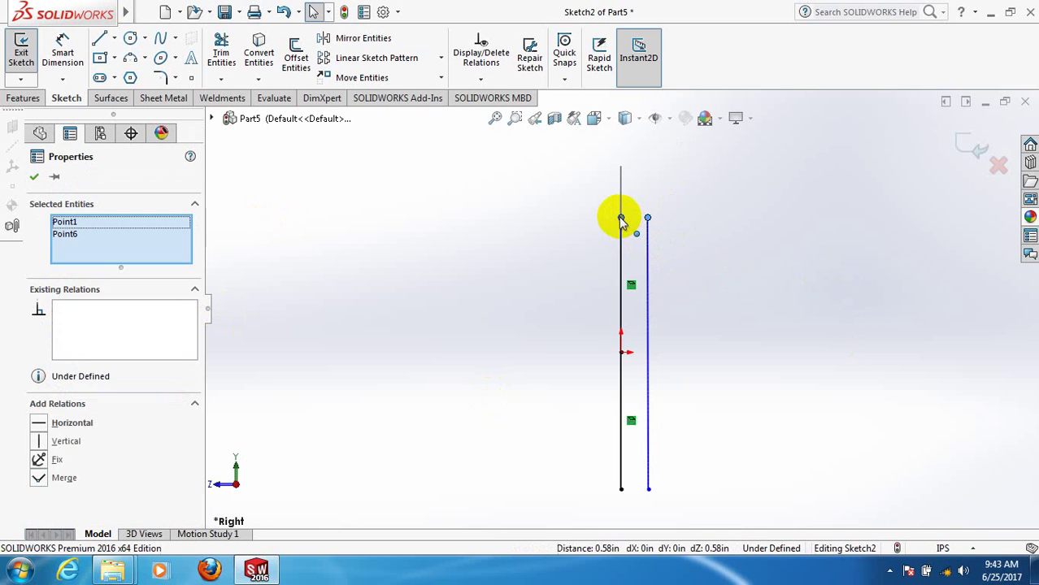
left_click(63, 478)
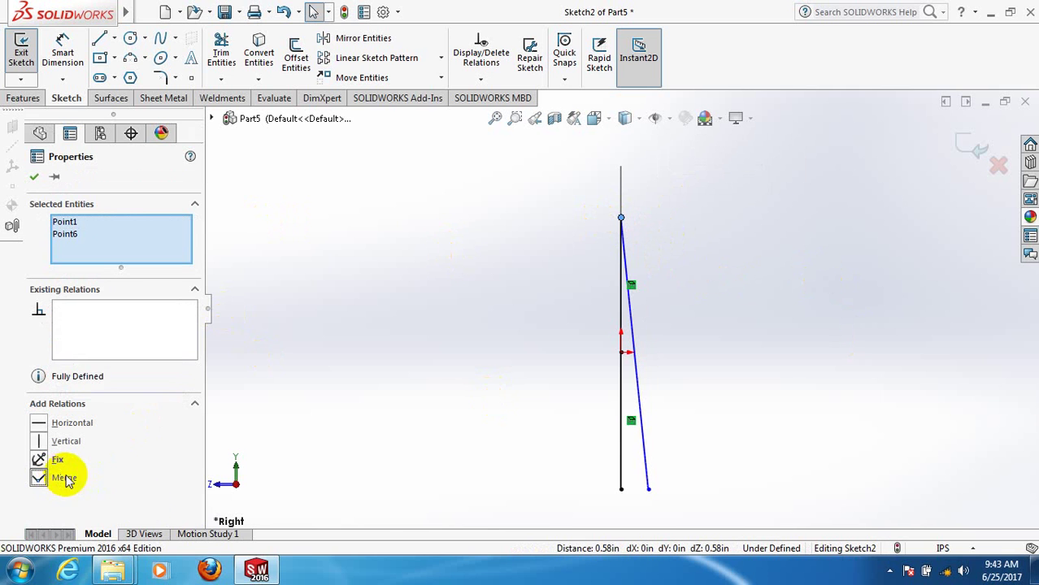
Bow the spline outward with its lower tangent handle and merge its lower endpoint with the converted line's lower endpoint
left_click(644, 460)
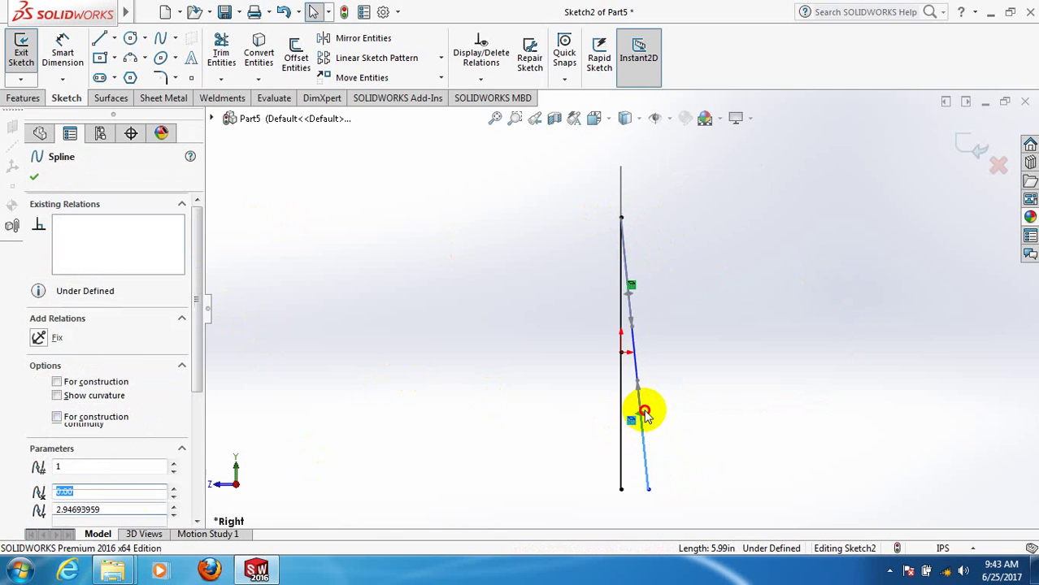
left_click_drag(642, 413, 680, 413)
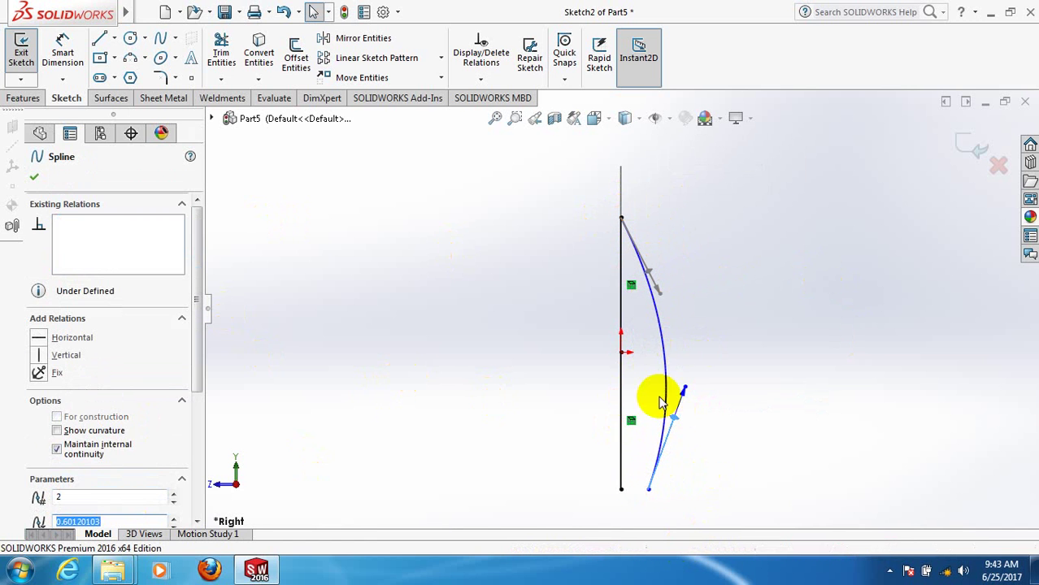
left_click(648, 490)
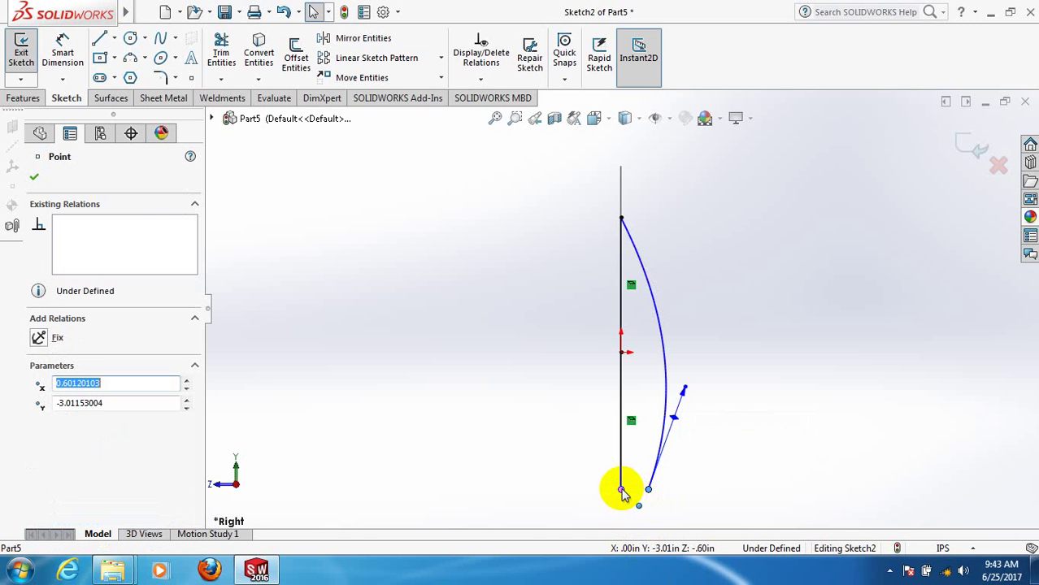
type("0")
key("Return")
left_click(622, 491, "ctrl")
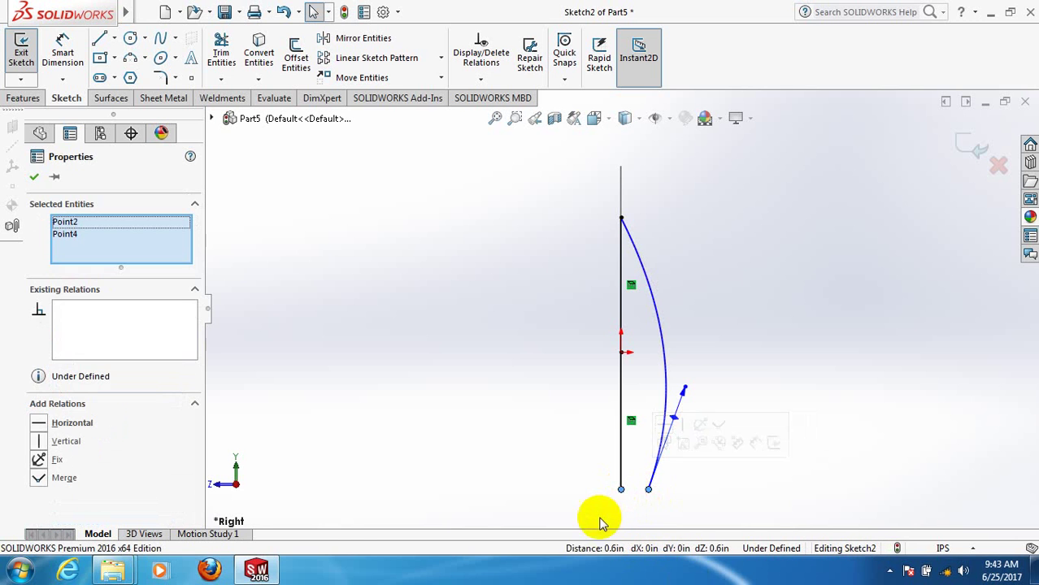
left_click(59, 483)
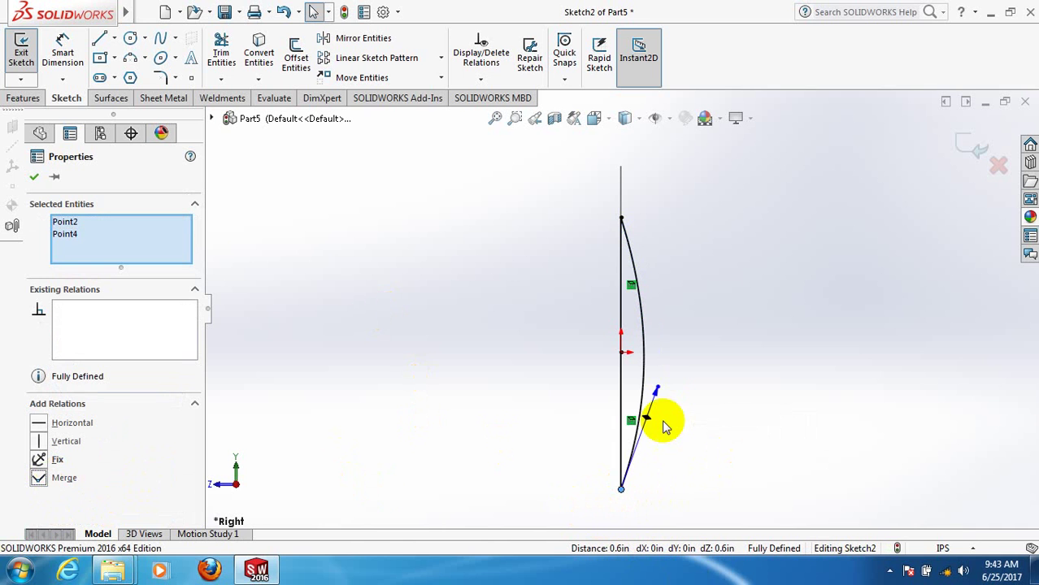
Reshape the spline into a wider bulge with both tangent handles and make the upper tangent handle horizontal
left_click_drag(646, 421, 704, 442)
left_click_drag(665, 300, 724, 206)
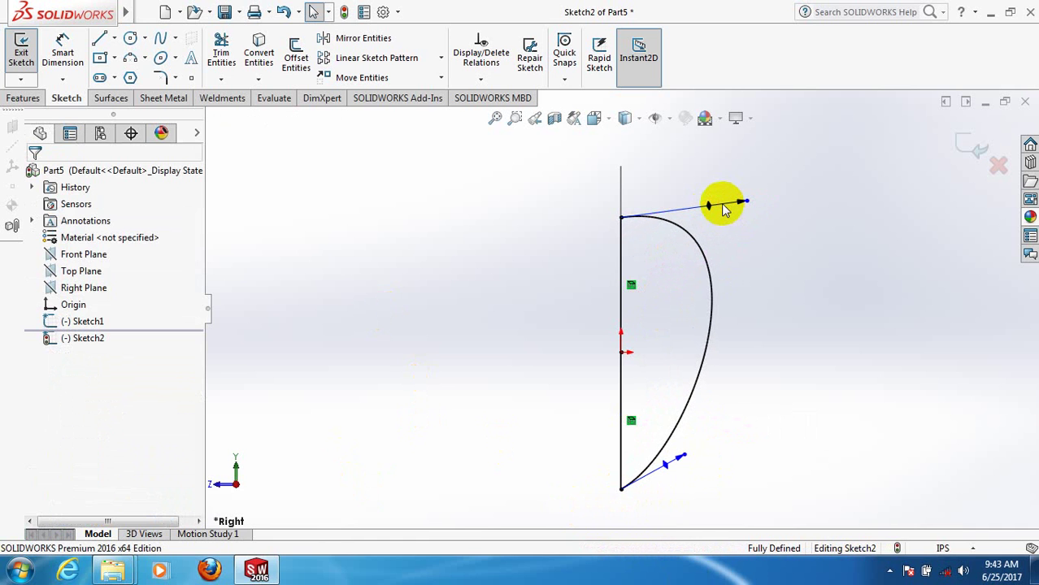
left_click(742, 203)
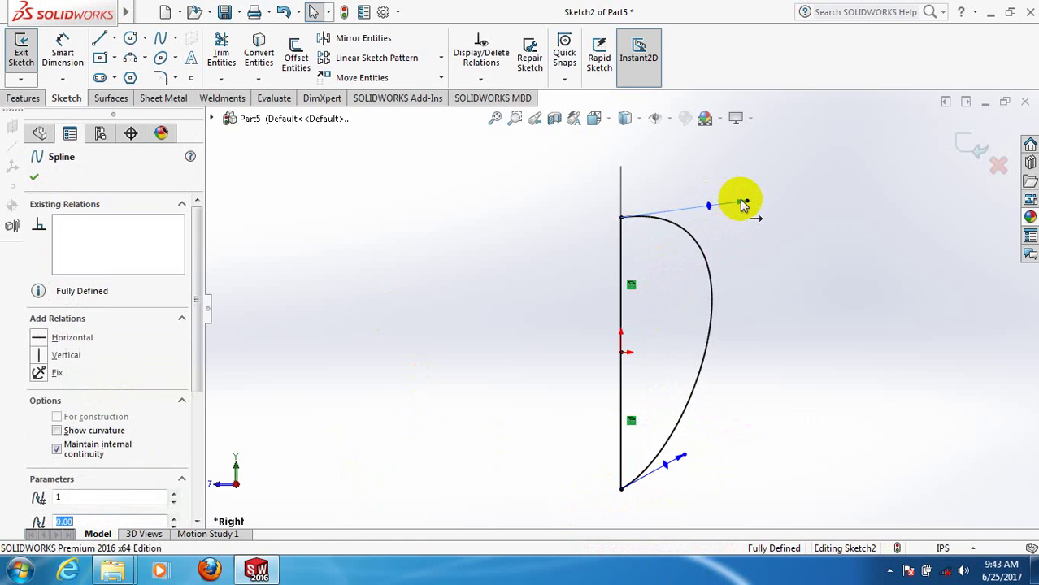
left_click(74, 342)
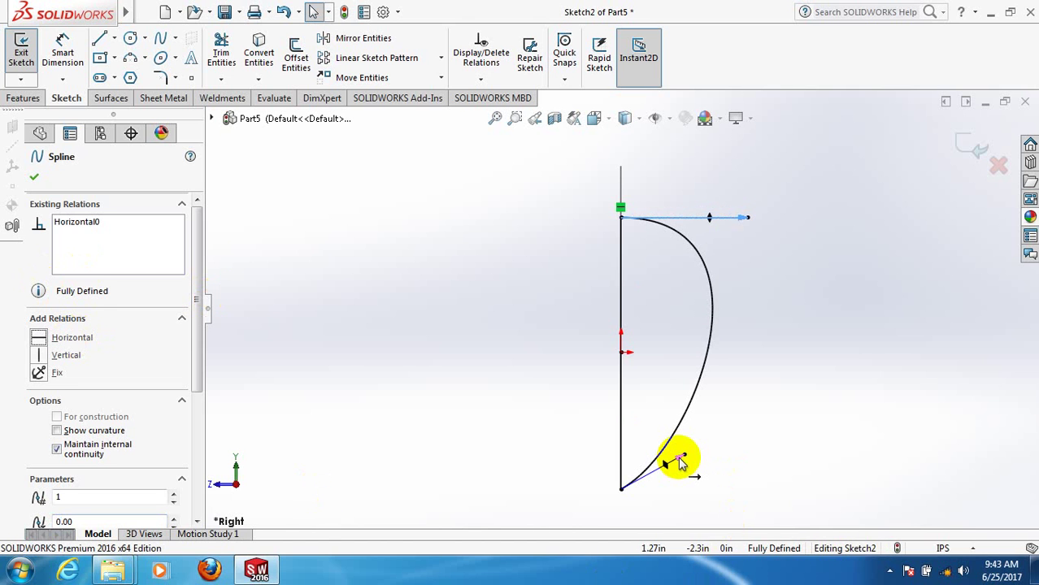
Try a vertical relation on the spline's lower tangent handle and undo it
left_click(681, 460)
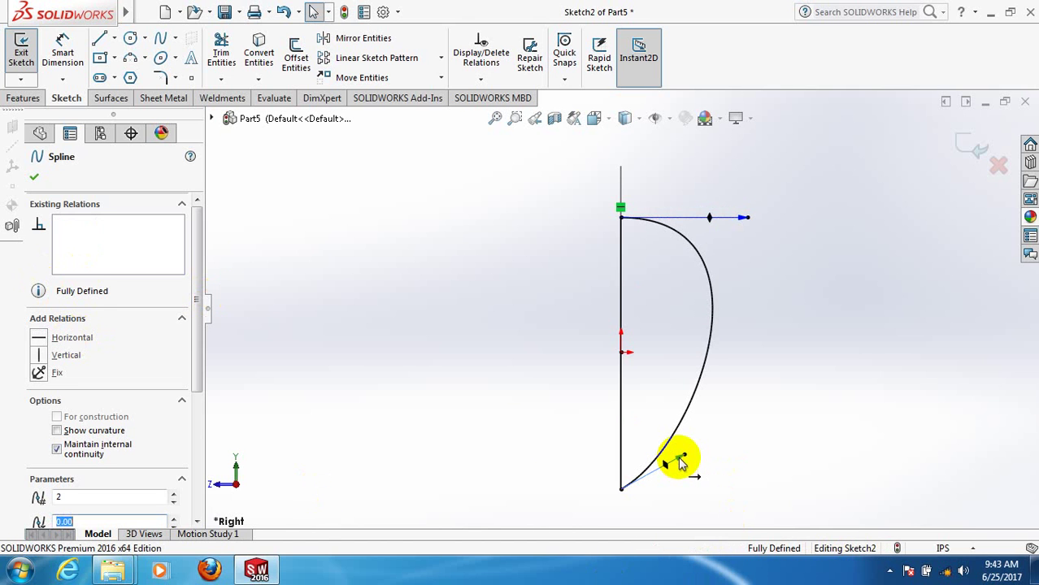
left_click(67, 356)
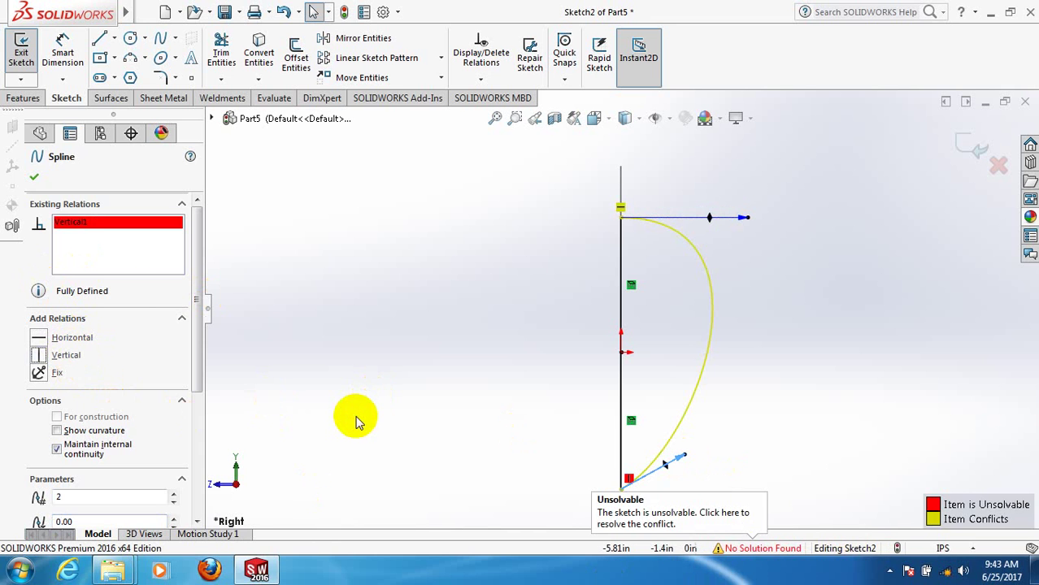
key("ctrl+z")
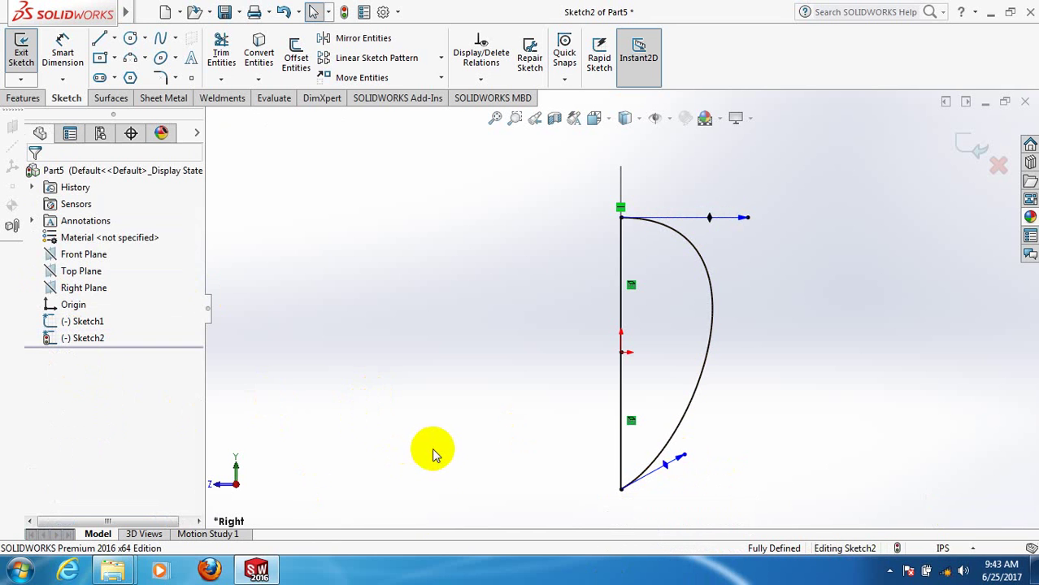
Fine-tune the lengths and directions of the spline's tangent handles to widen the curve further and exit the sketch
left_click_drag(712, 218, 760, 217)
mouse_move(683, 464)
left_mouse_down()
mouse_move(704, 455)
mouse_move(692, 469)
left_mouse_up()
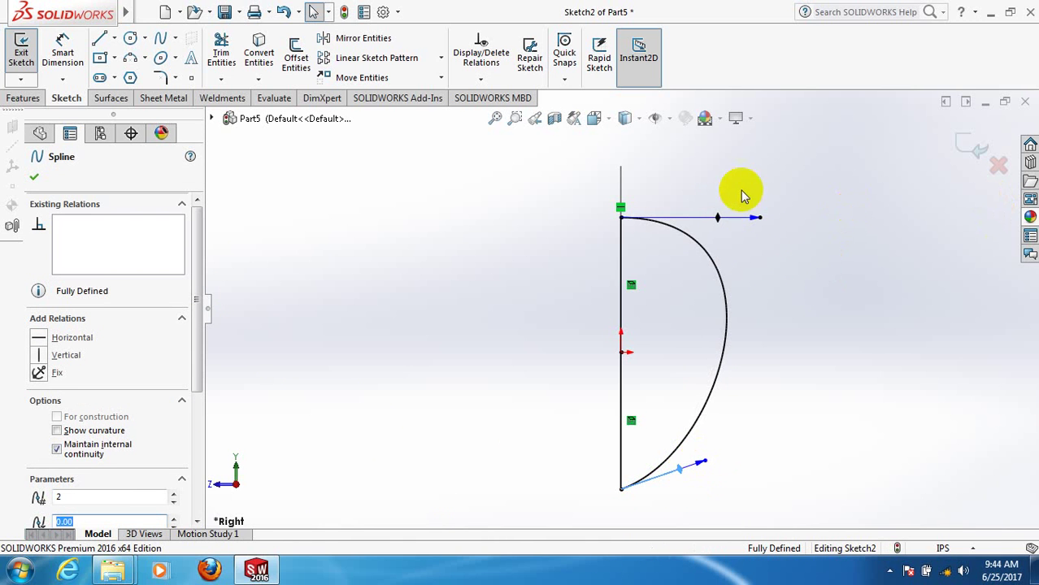
left_click_drag(752, 220, 756, 218)
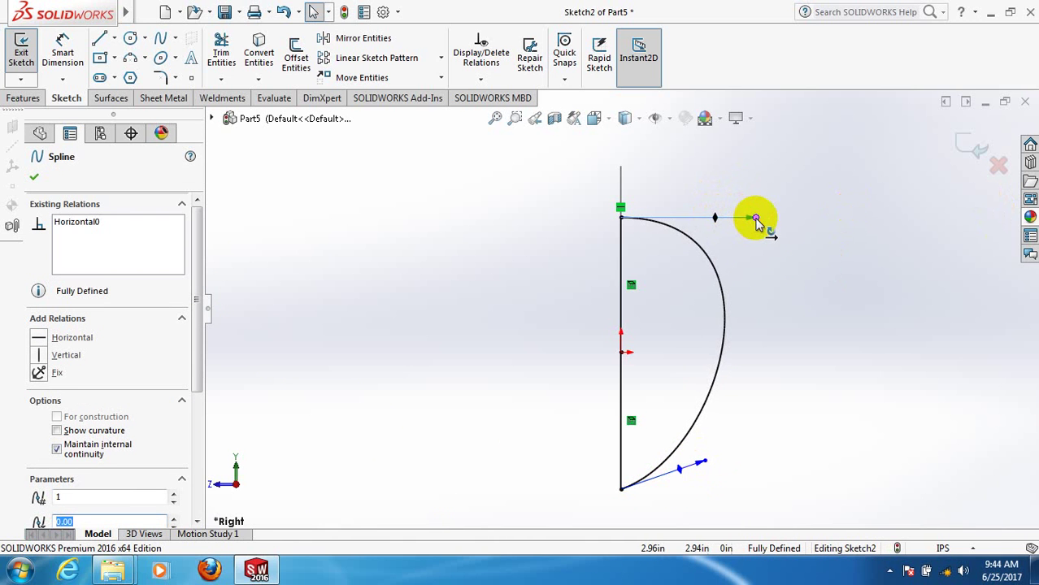
left_click(964, 143)
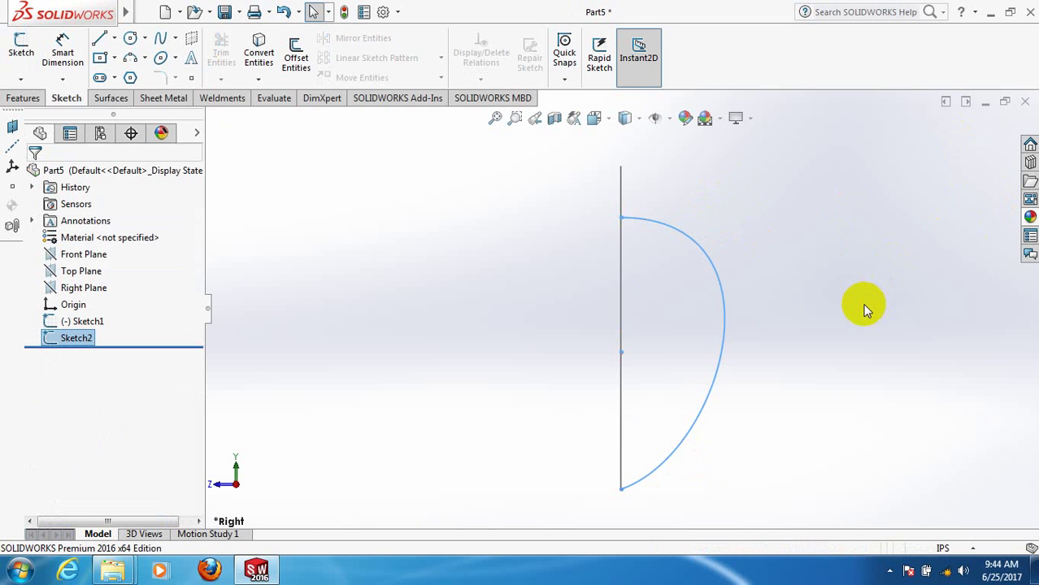
Create a reference plane offset 0.70 in above the Top Plane
mouse_move(863, 304)
middle_mouse_down()
mouse_move(835, 293)
mouse_move(837, 277)
mouse_move(883, 367)
middle_mouse_up()
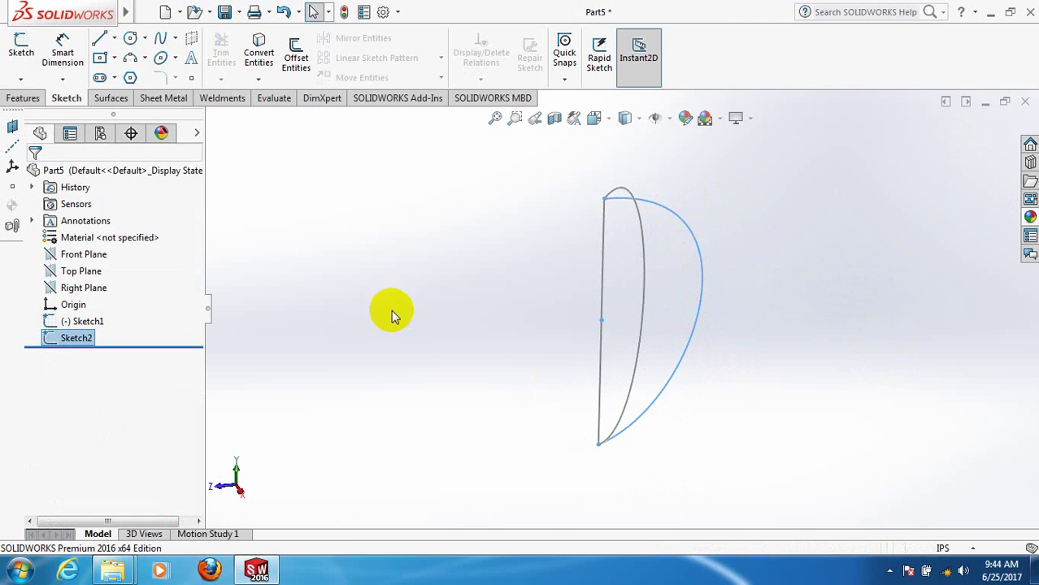
left_click(81, 272)
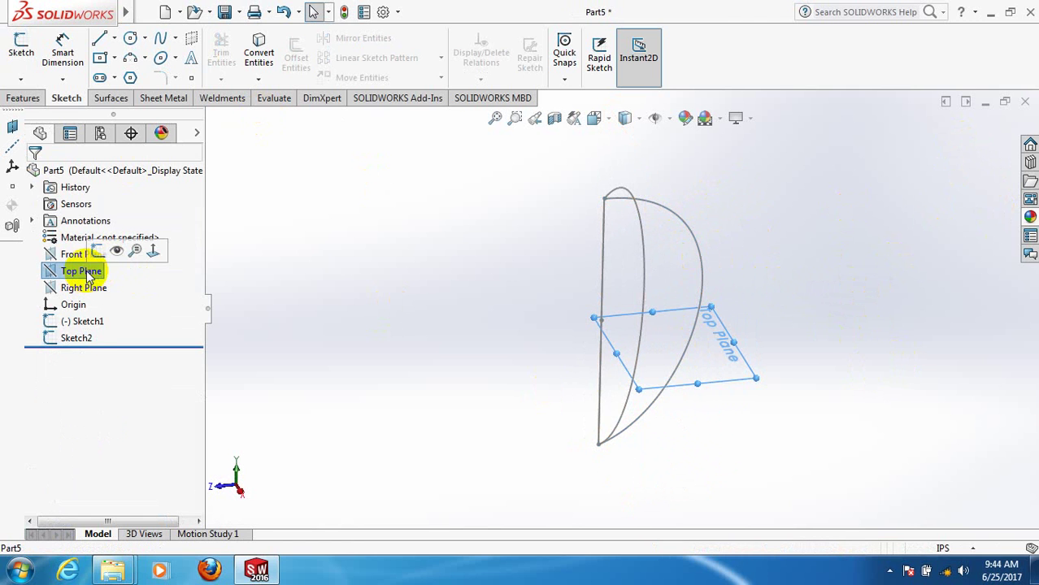
left_click(23, 98)
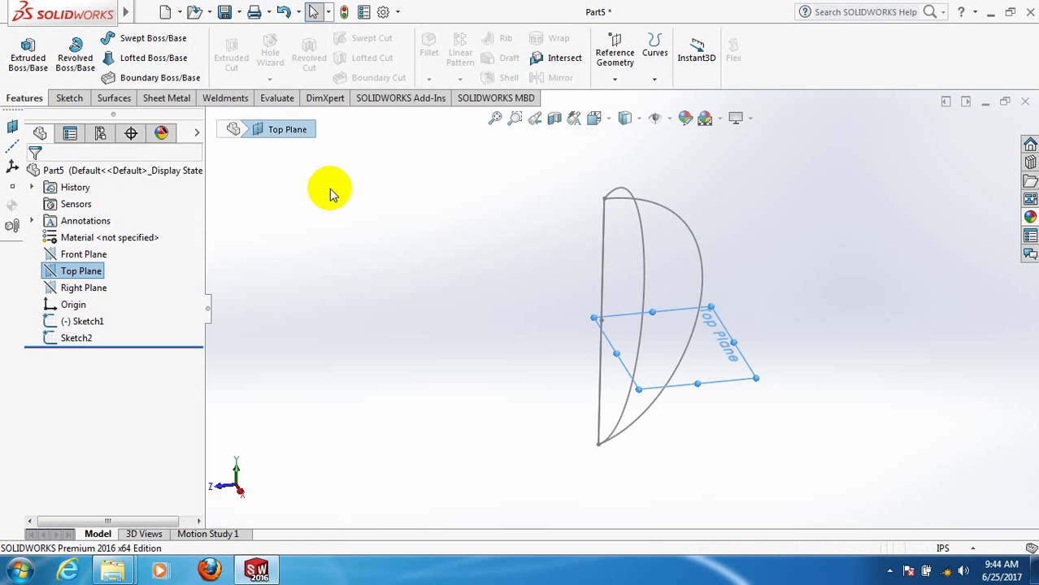
left_click(615, 81)
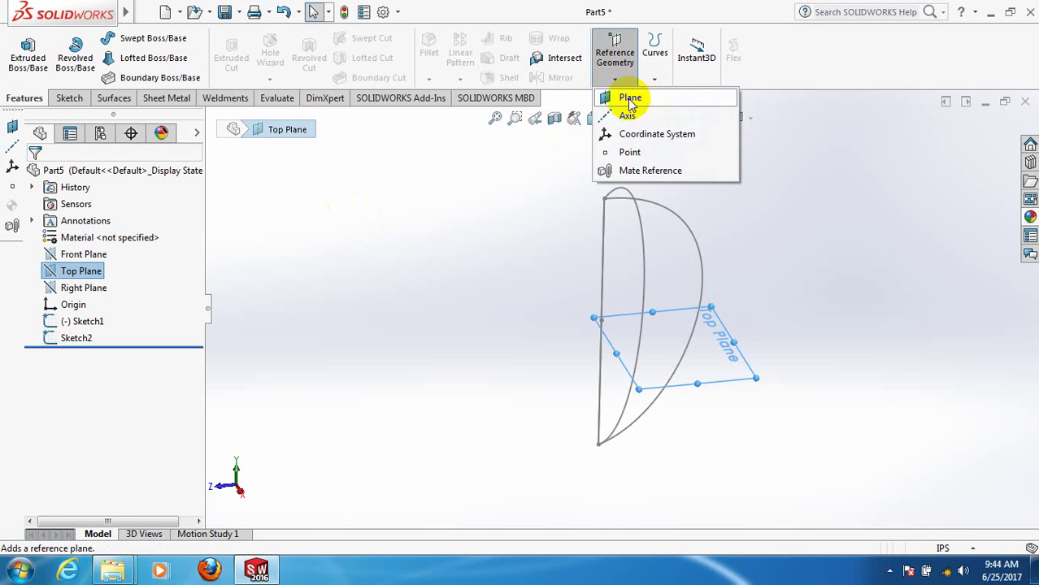
left_click(630, 98)
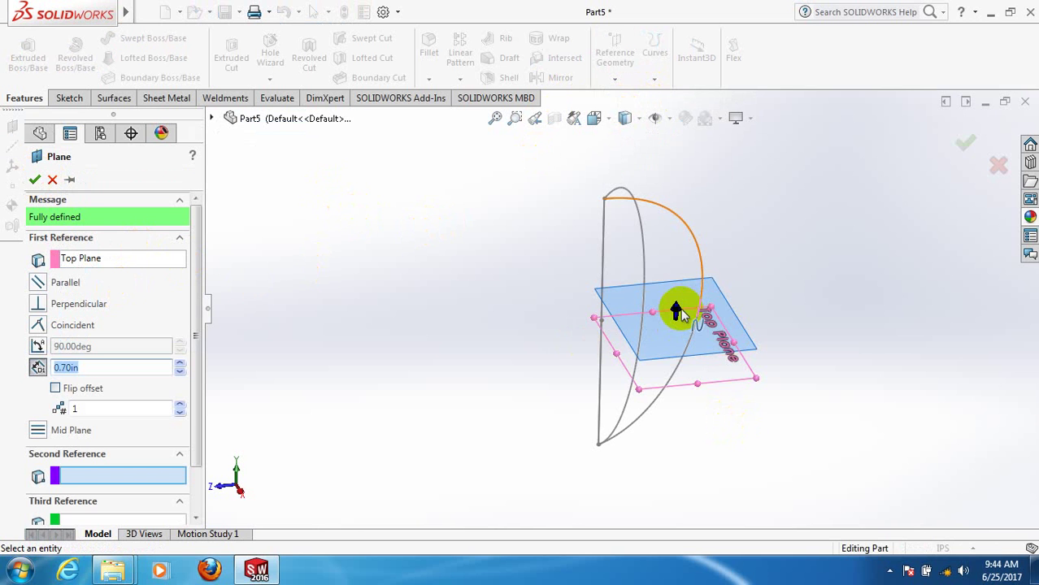
left_click(37, 180)
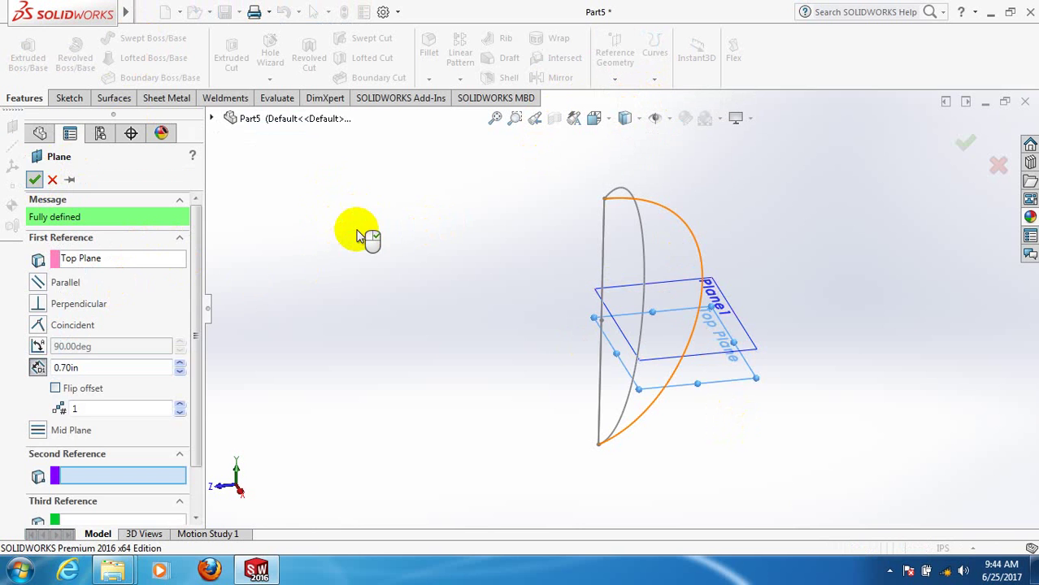
left_click(34, 179)
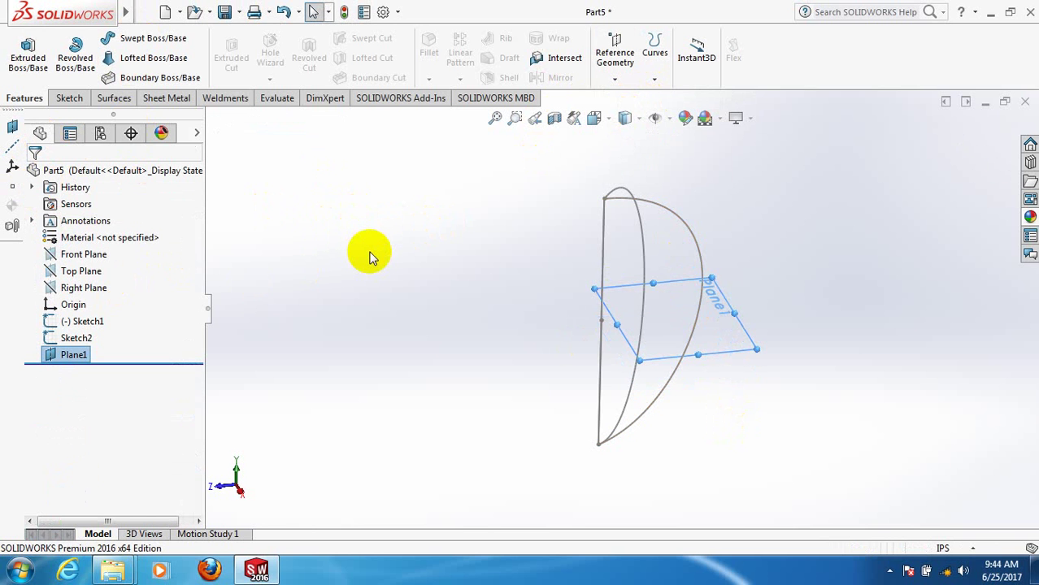
On the new offset plane, viewed normal to it, sketch a two-point diagonal spline from about (3.39, 0.26) to (0.28, 2.26) in
key("space")
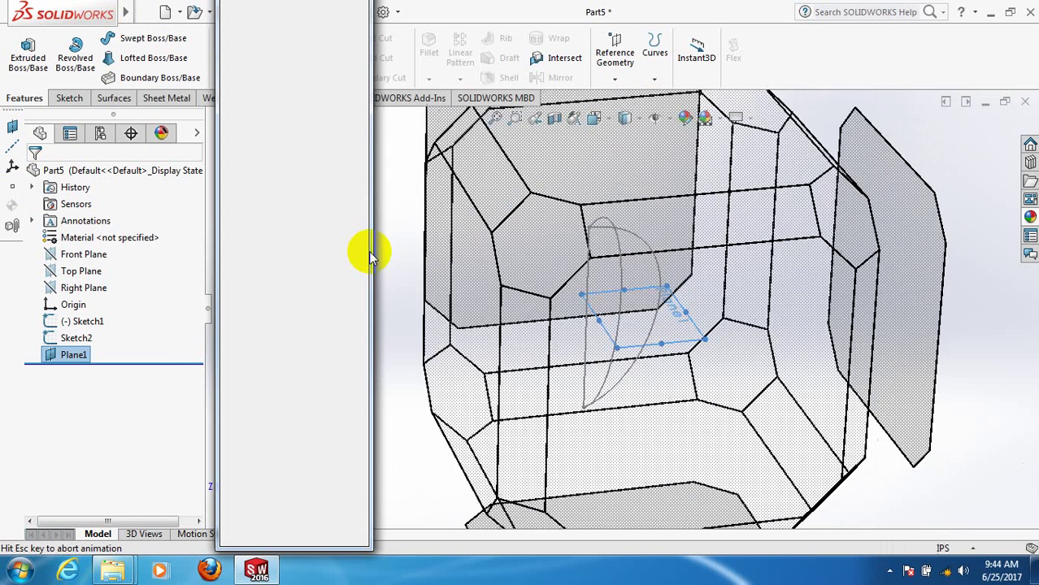
left_click(358, 53)
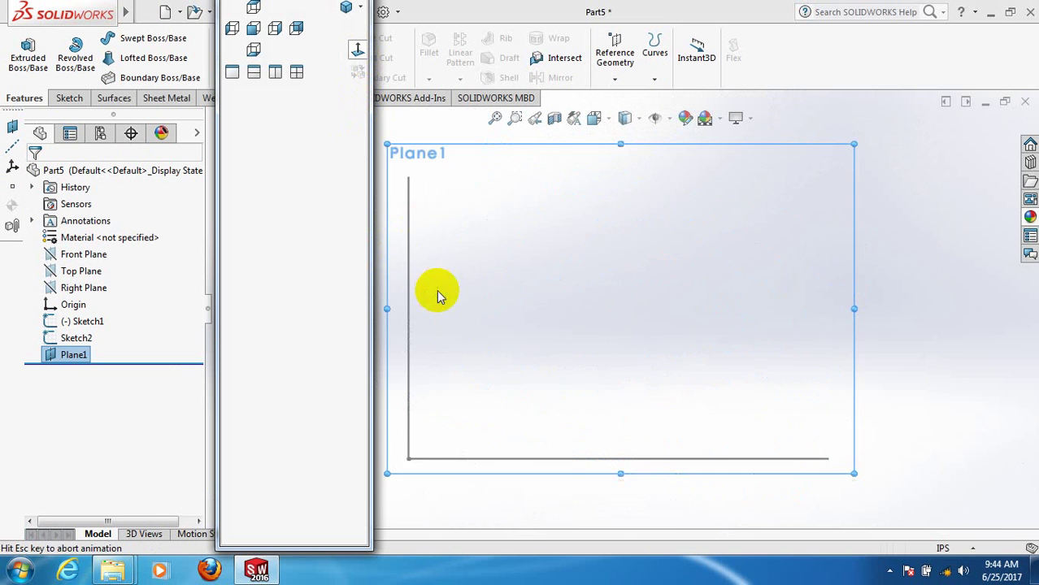
left_click(69, 99)
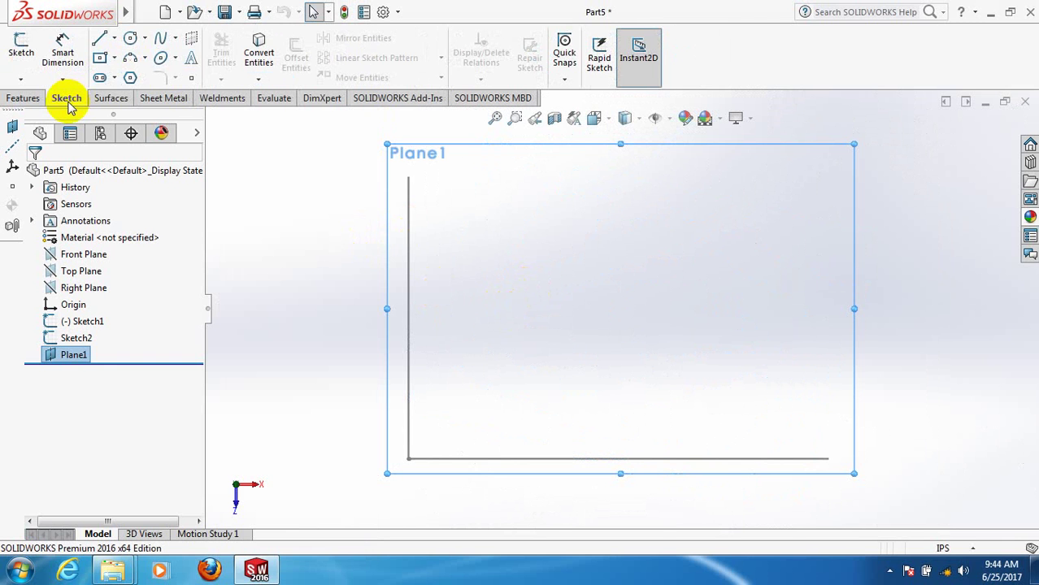
left_click(161, 39)
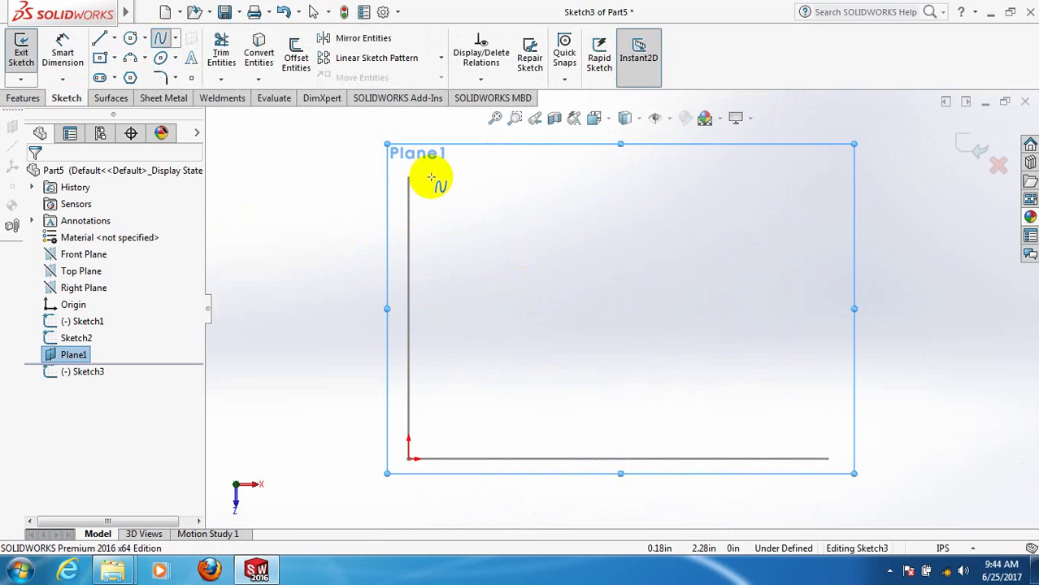
left_click(828, 427)
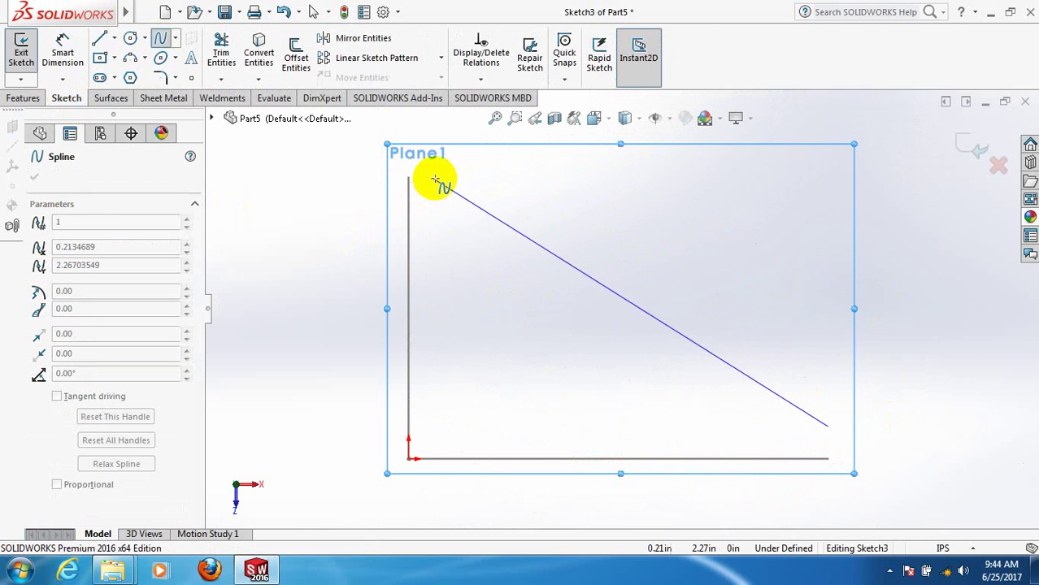
left_click(443, 180)
right_click(446, 180)
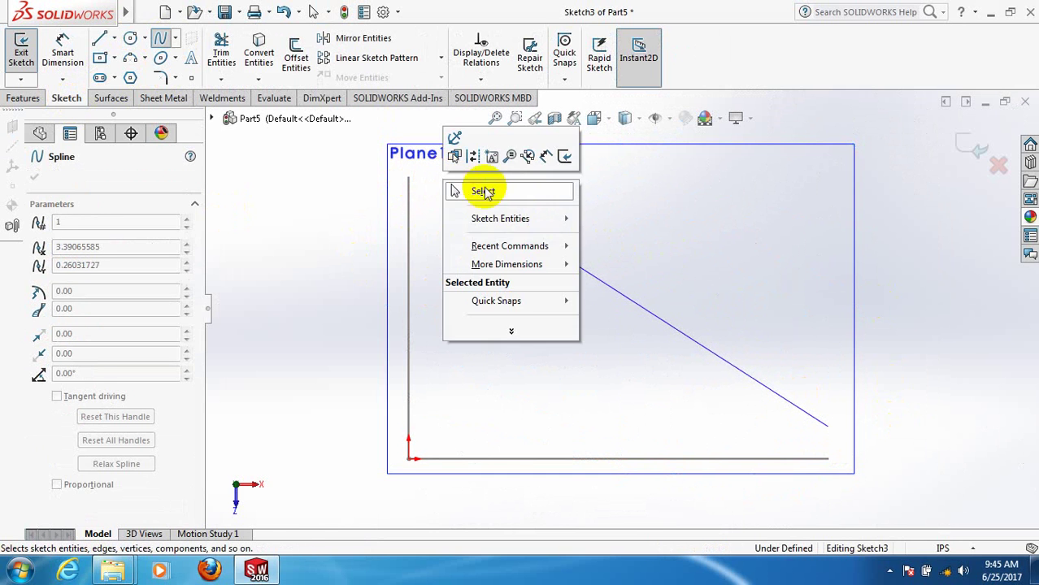
left_click(481, 190)
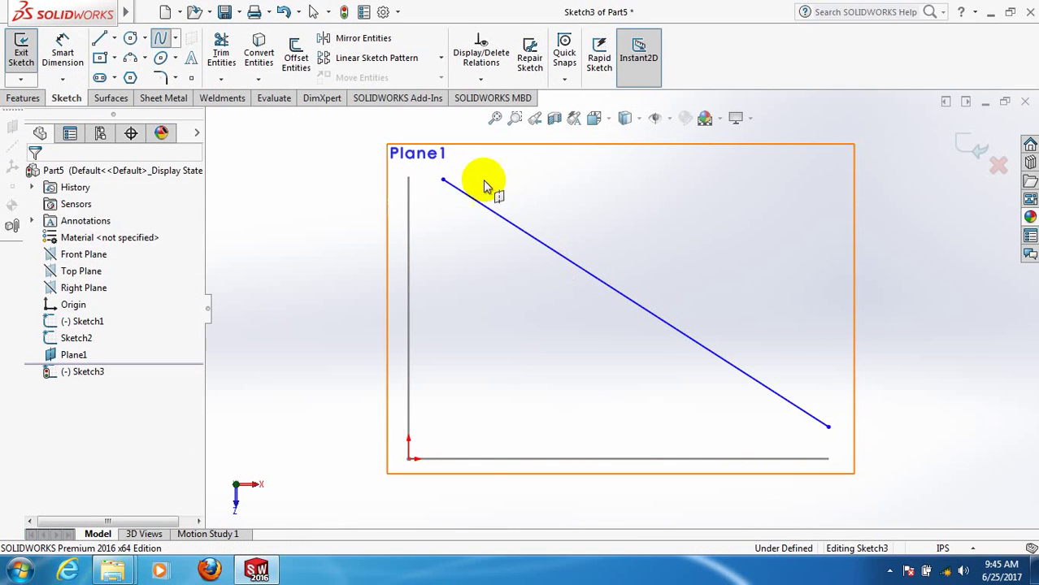
Add a pierce relation between the diagonal spline's upper endpoint and the Right Plane spline
left_click(443, 180)
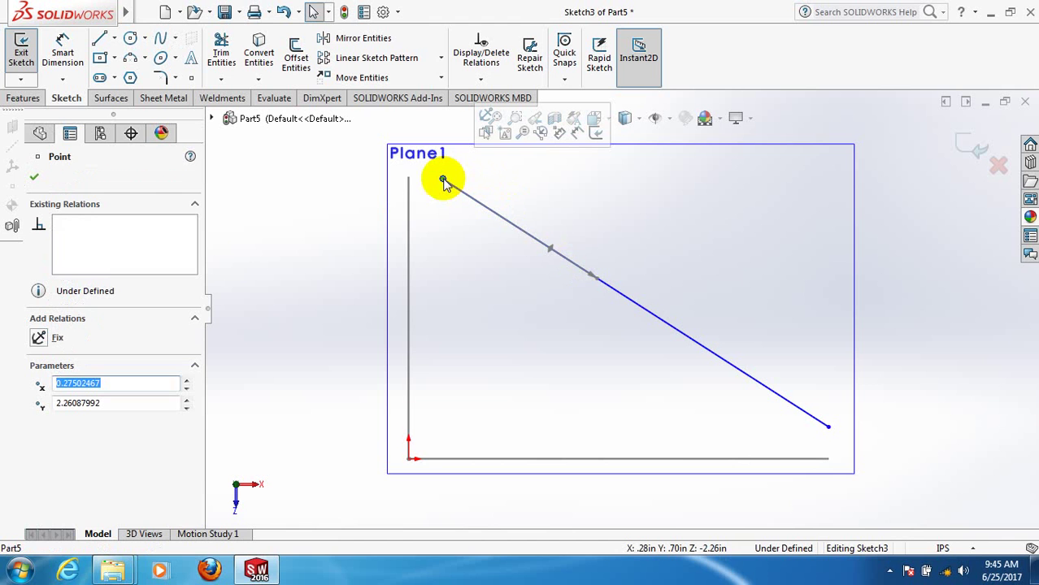
left_click(409, 213, "ctrl")
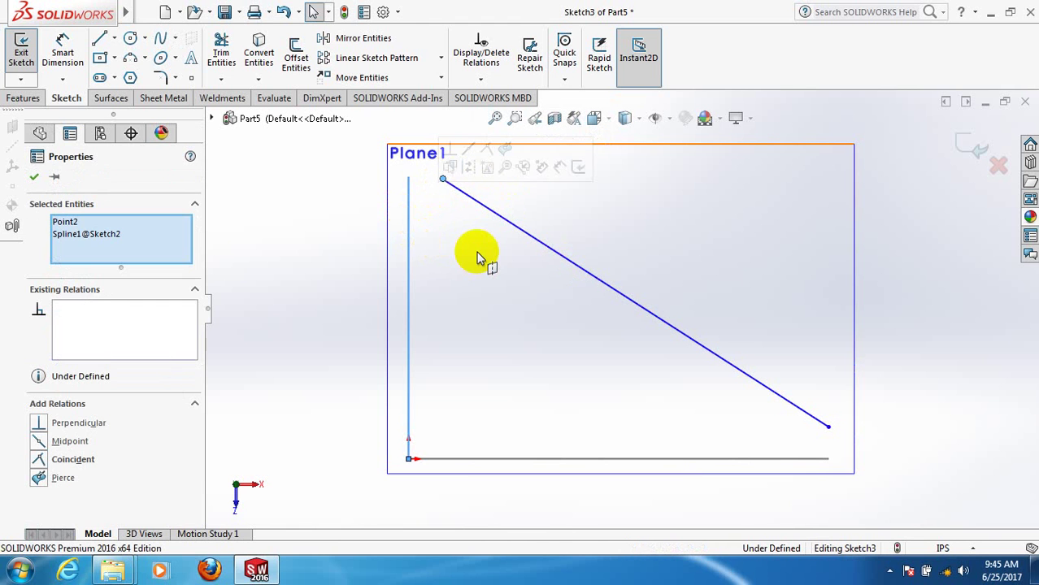
left_click(66, 480)
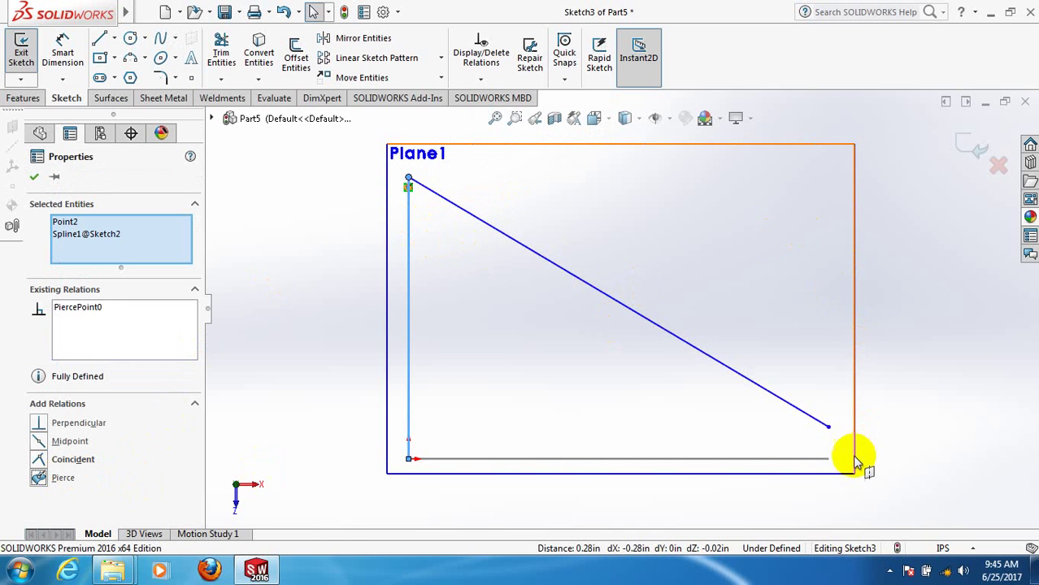
Add a pierce relation between the diagonal spline's lower endpoint and the Front Plane spline
left_click(827, 428)
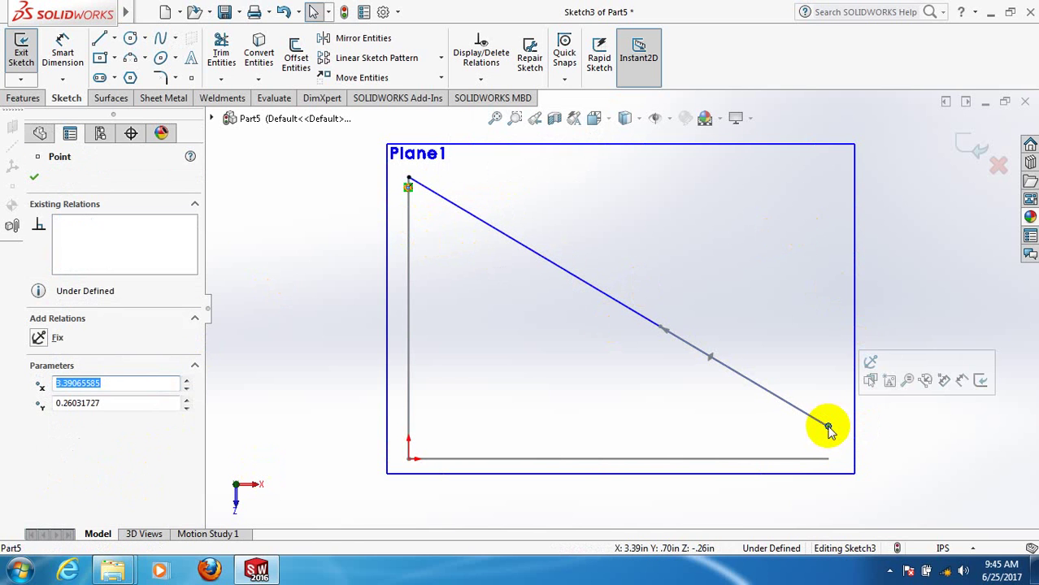
left_click(804, 461, "ctrl")
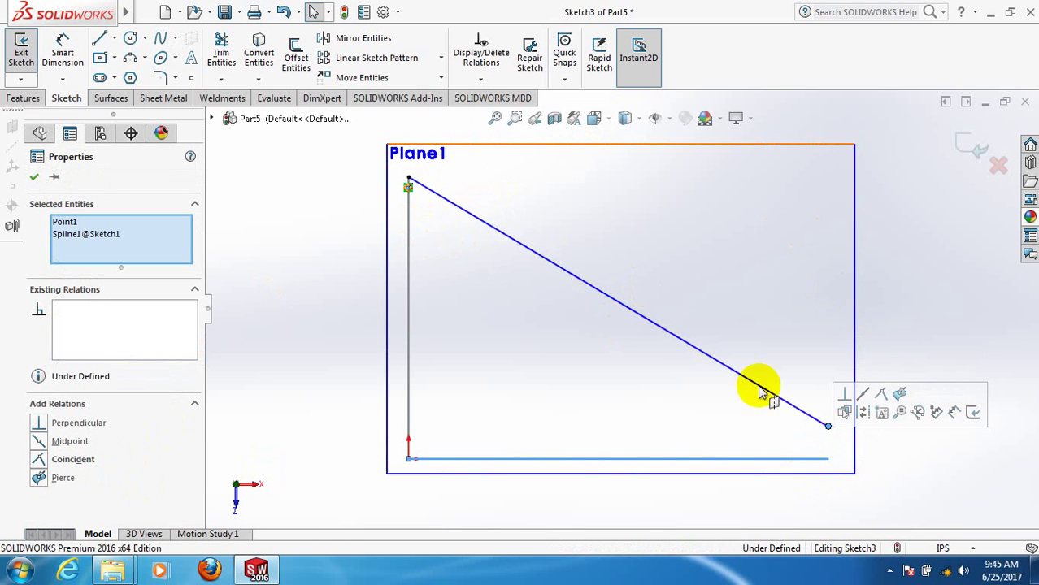
left_click(62, 479)
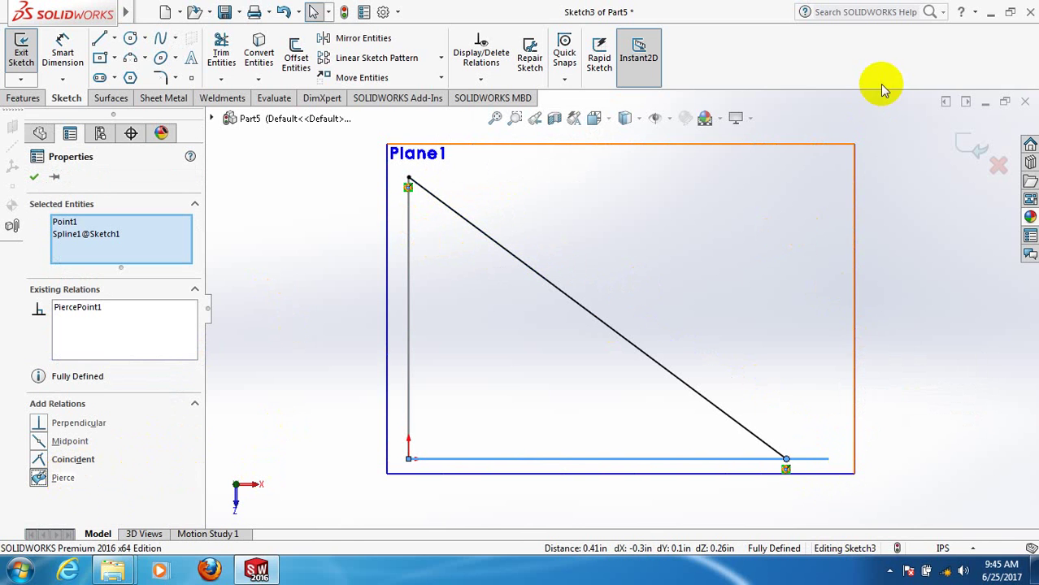
left_click(33, 175)
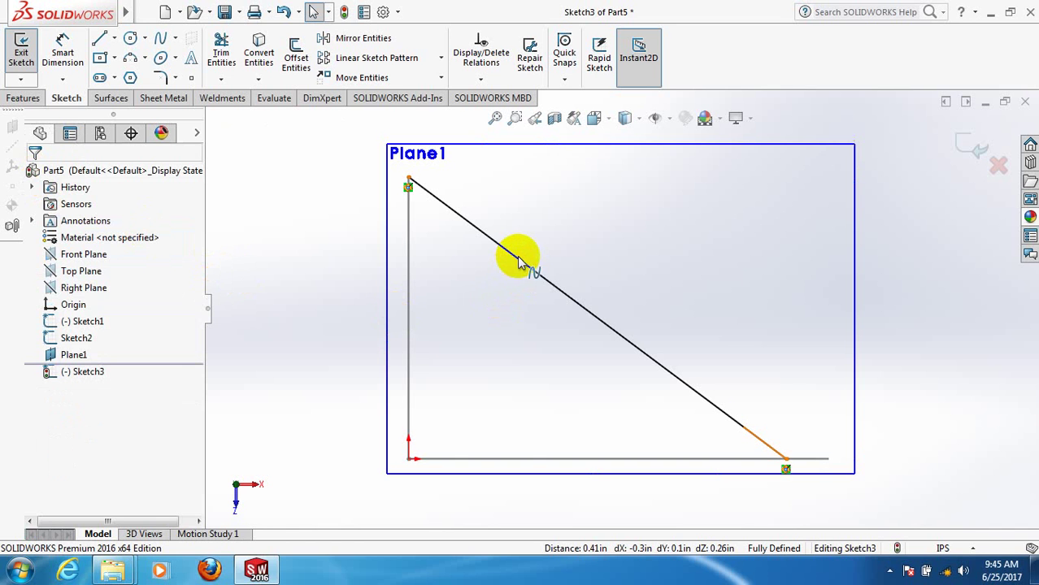
Curve the diagonal spline by making its upper end's tangent handle horizontal and its lower end's tangent handle vertical
left_click(539, 280)
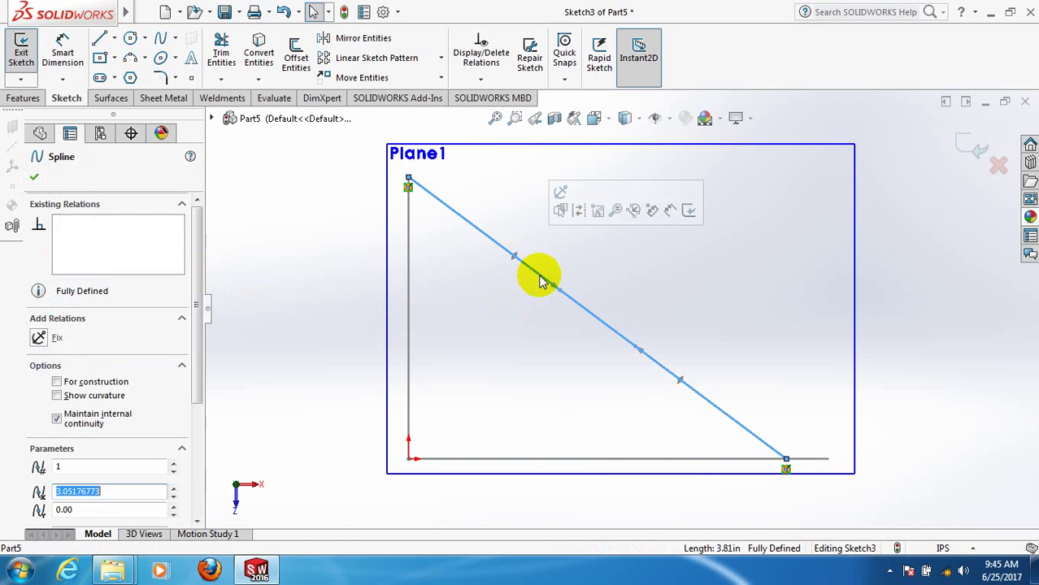
left_click(526, 232)
left_click_drag(526, 231, 596, 185)
left_click(77, 337)
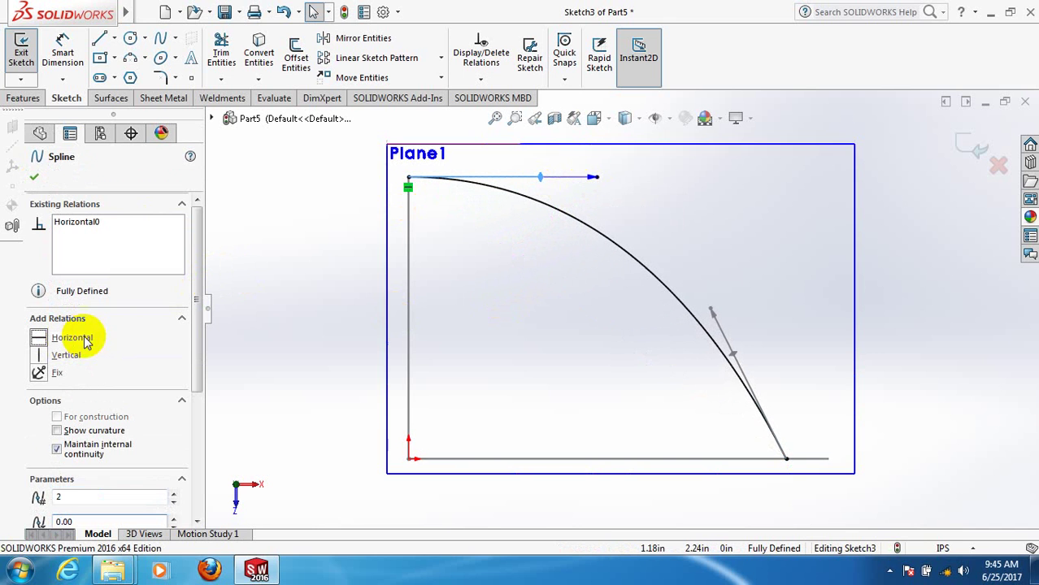
left_click(714, 313)
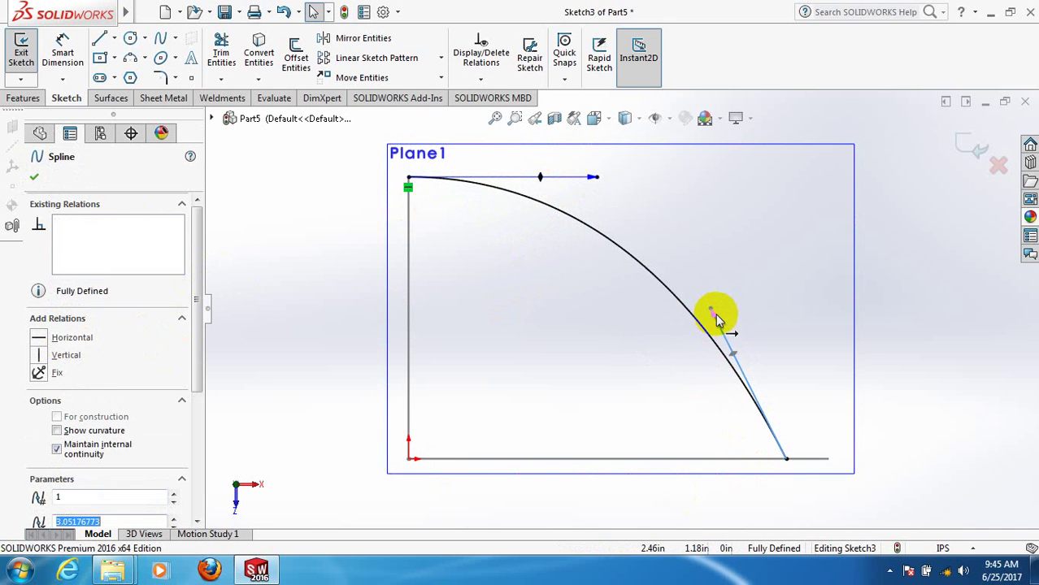
left_click(66, 355)
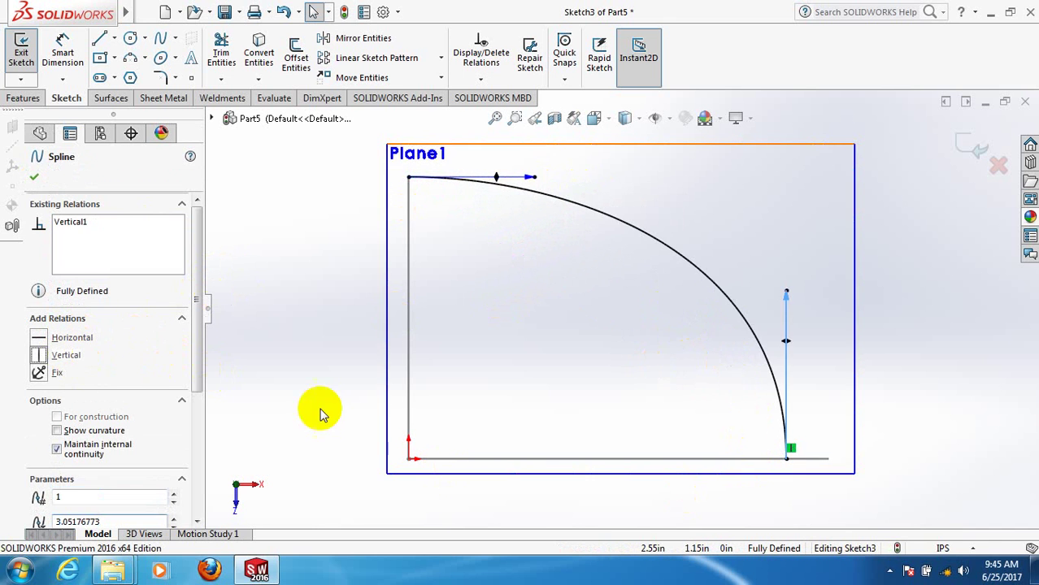
Shorten the spline's vertical tangent handle slightly and exit the sketch
left_click(786, 341)
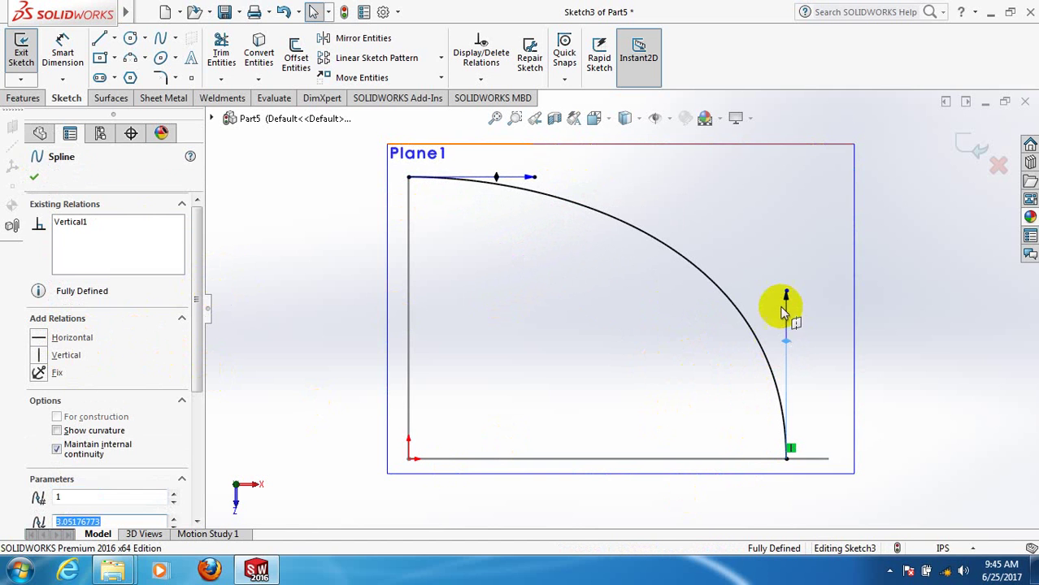
left_click_drag(779, 302, 783, 302)
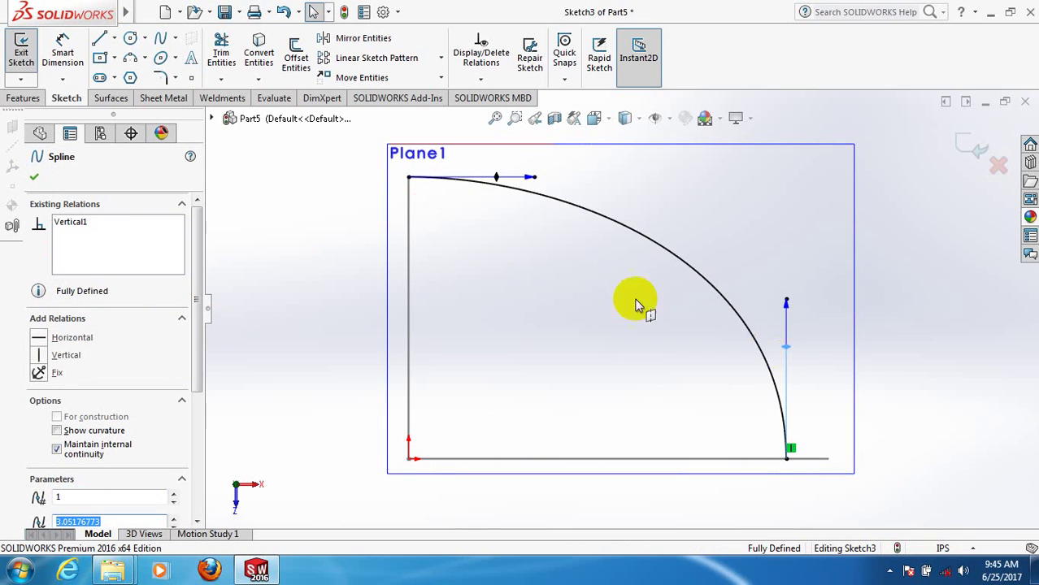
left_click(497, 178)
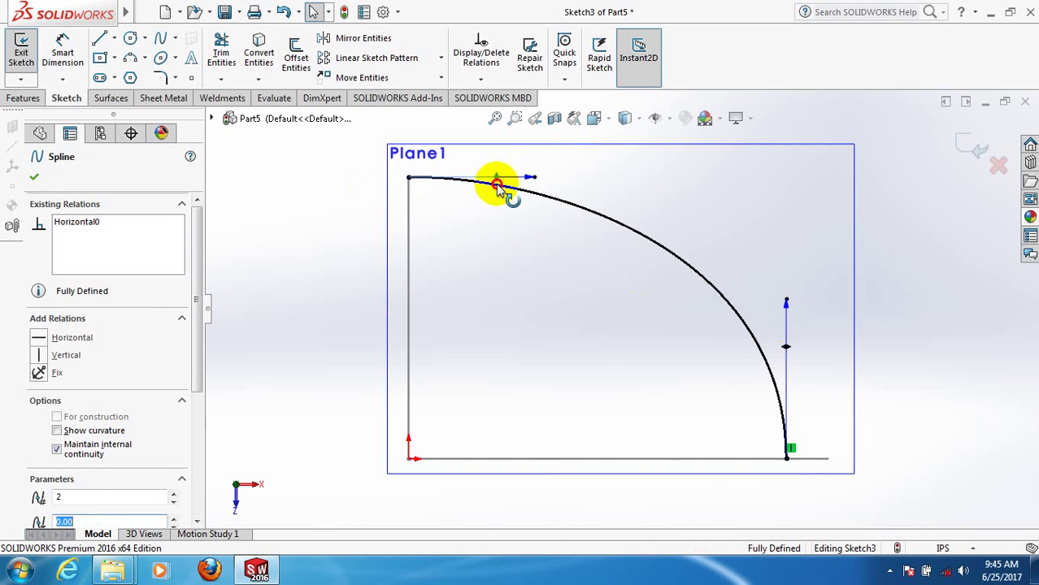
left_click(787, 348)
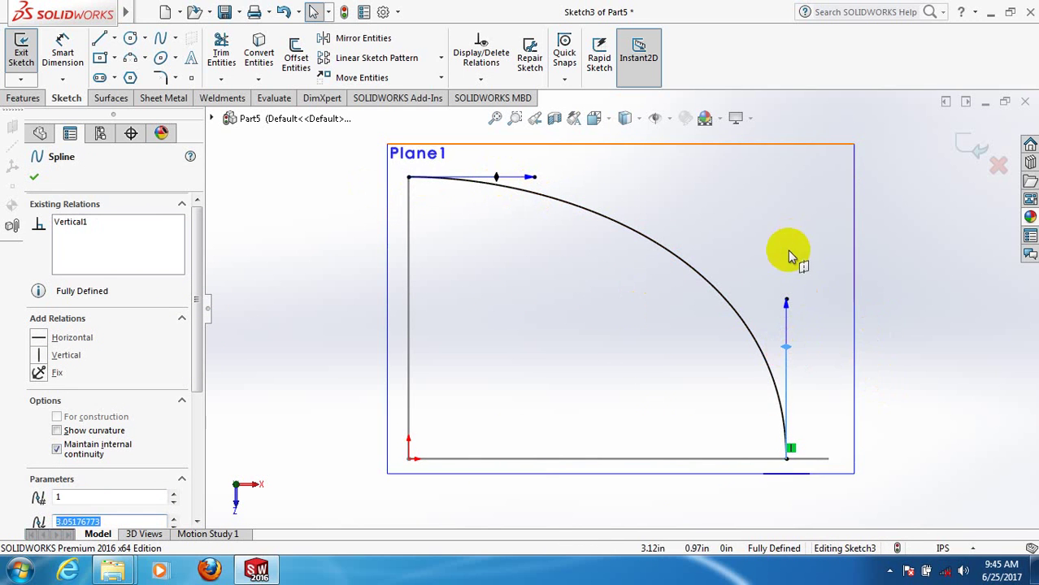
left_click(33, 179)
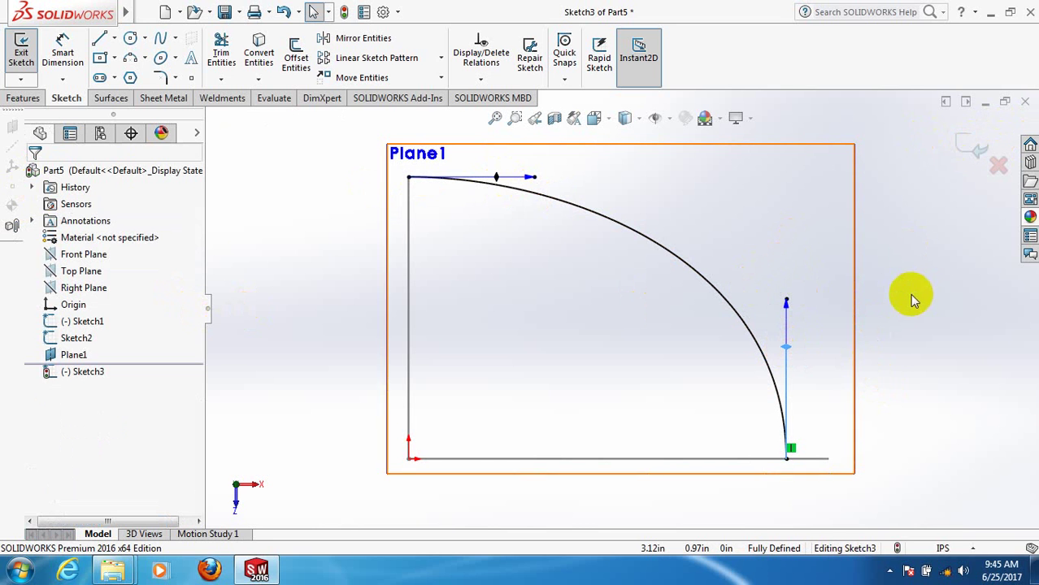
key("ctrl+b")
Set up a Lofted Boss/Base with Sketch1 and Sketch2 as profiles and the offset-plane spline, Sketch3, as guide curve
mouse_move(894, 351)
middle_mouse_down()
mouse_move(893, 283)
mouse_move(830, 233)
mouse_move(864, 210)
middle_mouse_up()
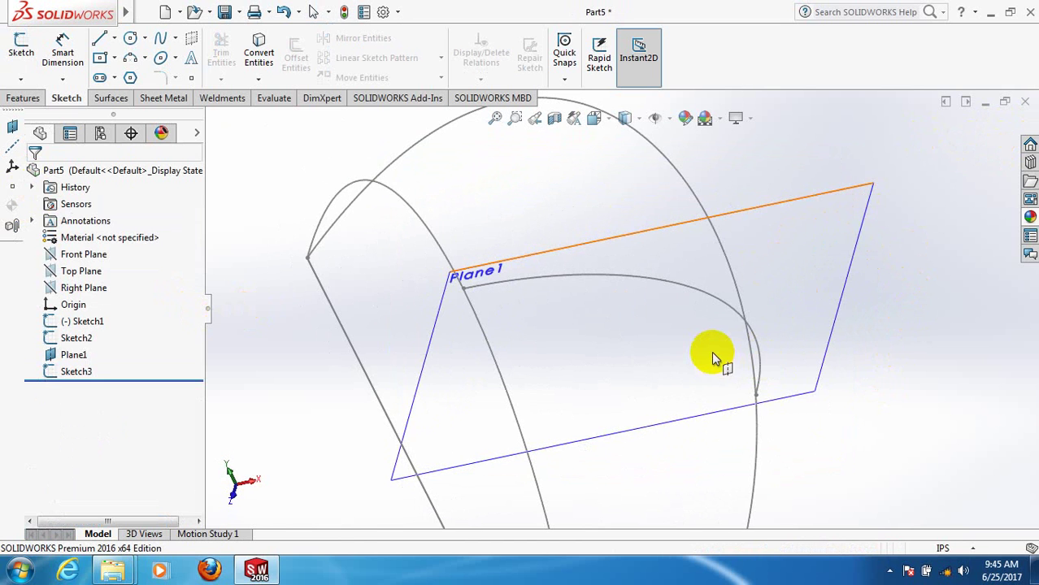
scroll(629, 370, "up", 3)
scroll(627, 367, "up", 2)
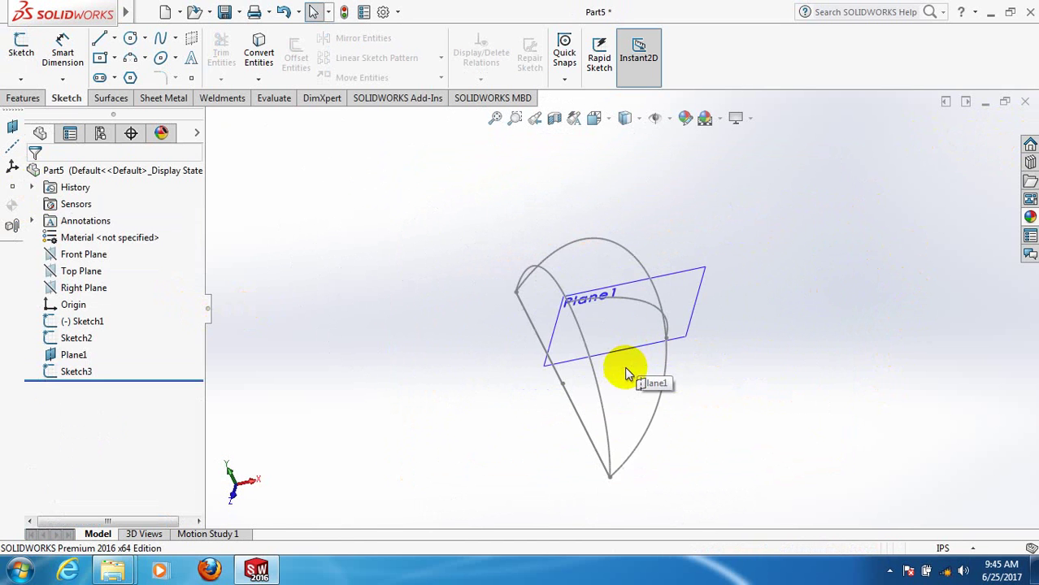
mouse_move(738, 375)
middle_mouse_down()
mouse_move(693, 391)
mouse_move(733, 381)
middle_mouse_up()
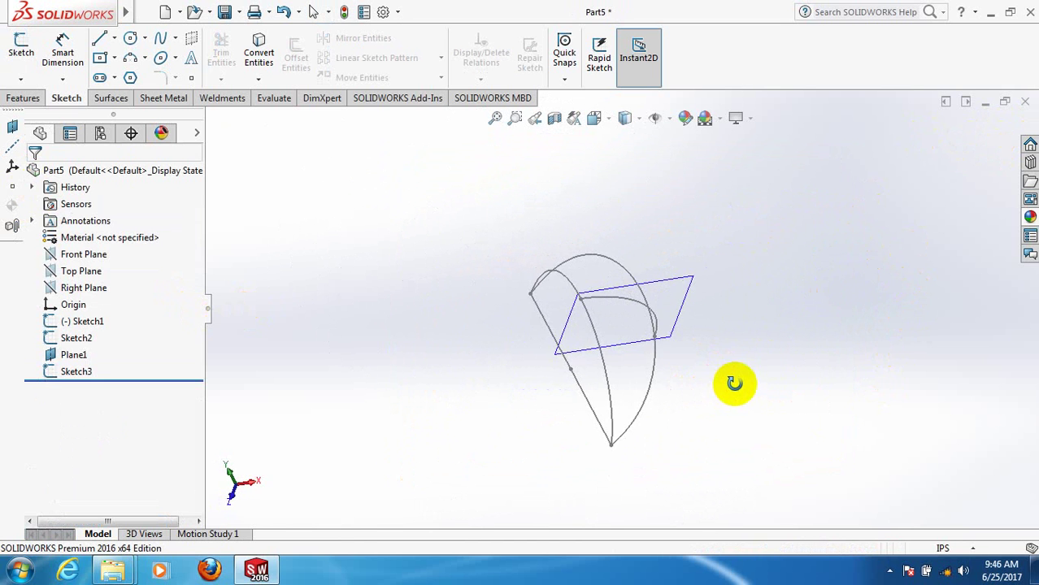
middle_click_drag(496, 289, 709, 456)
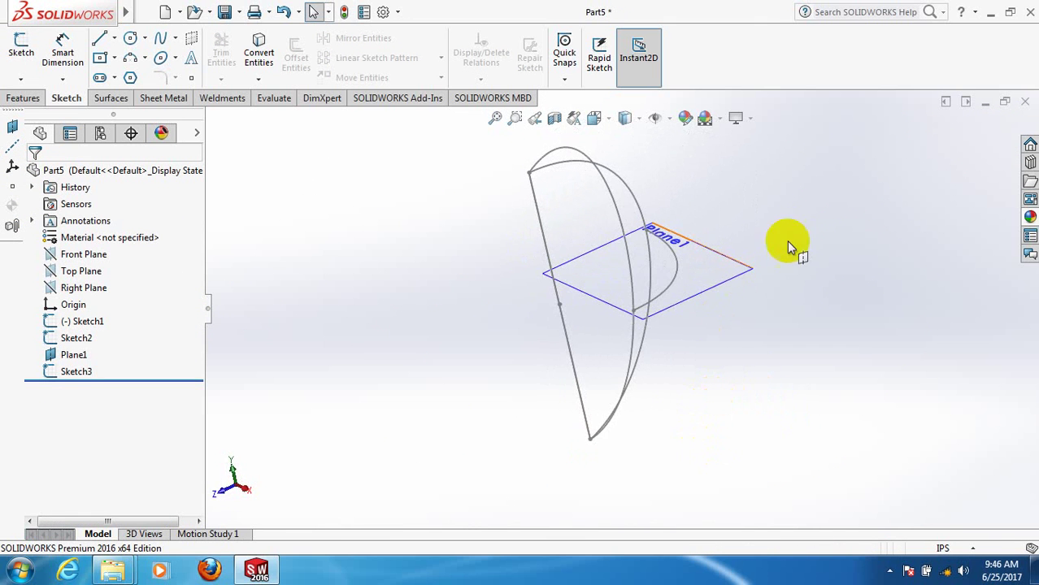
scroll(761, 230, "down", 2)
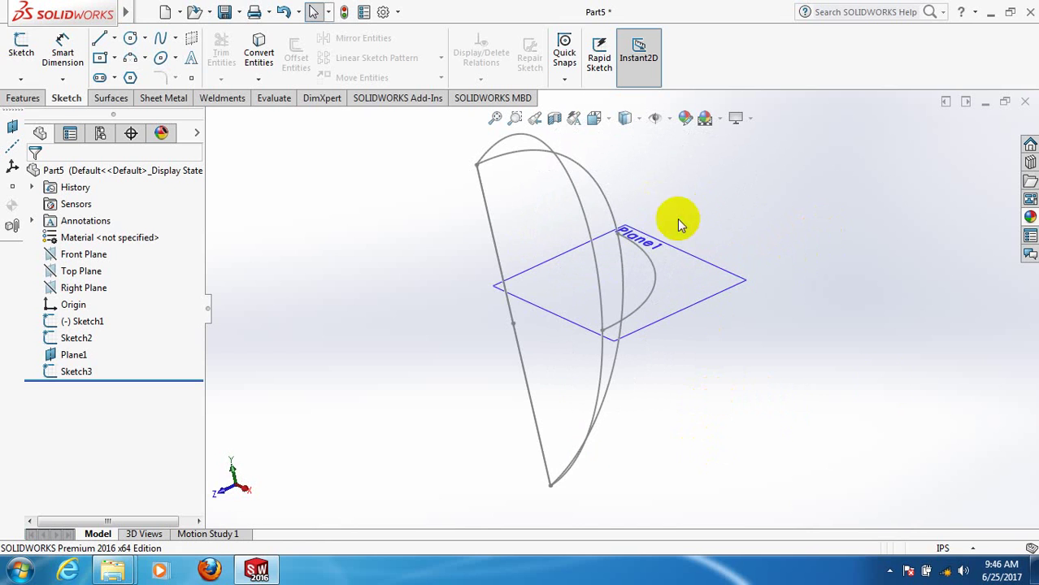
left_click(23, 98)
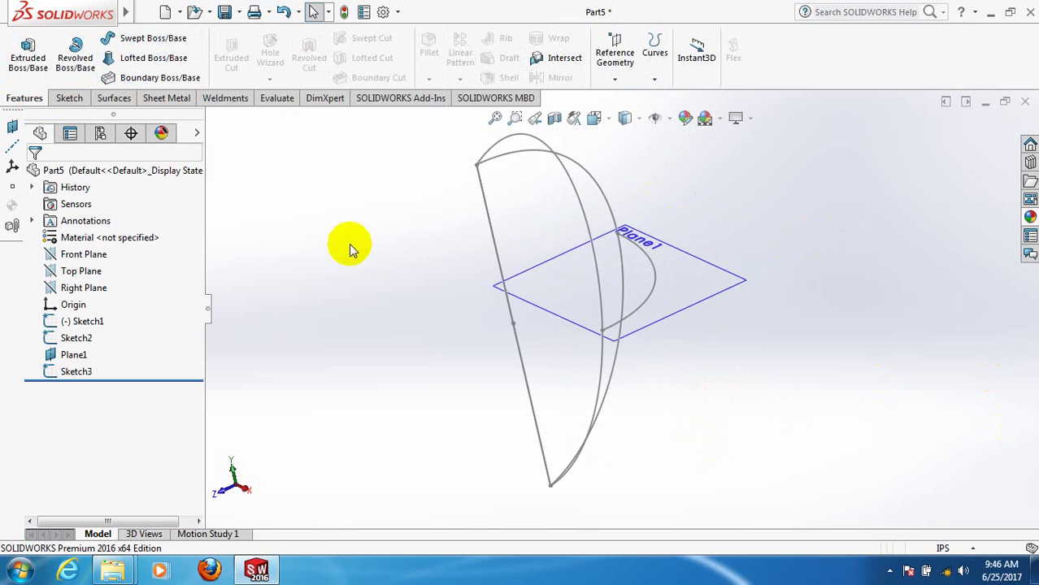
left_click(151, 62)
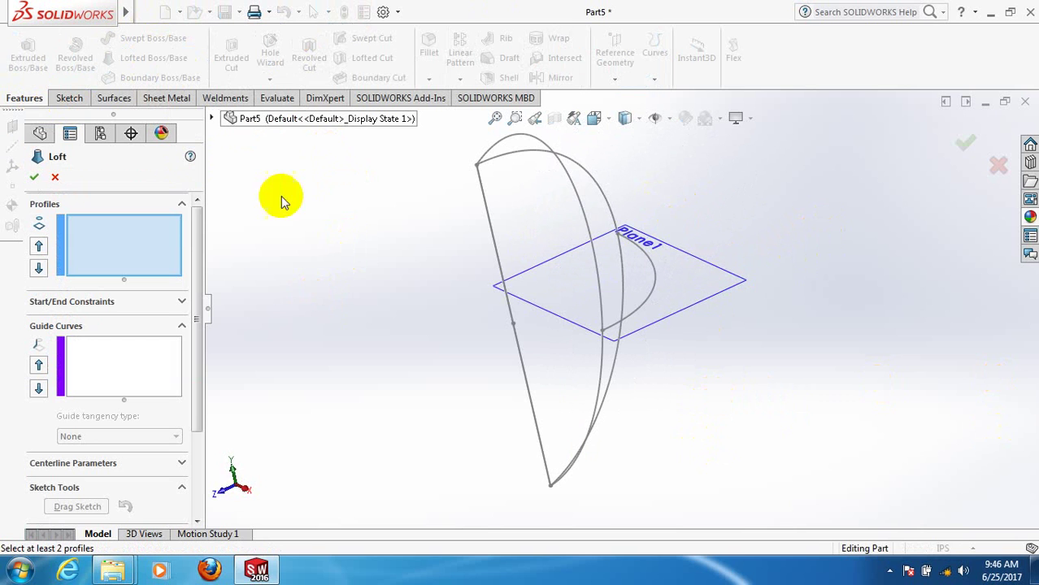
left_click(576, 198)
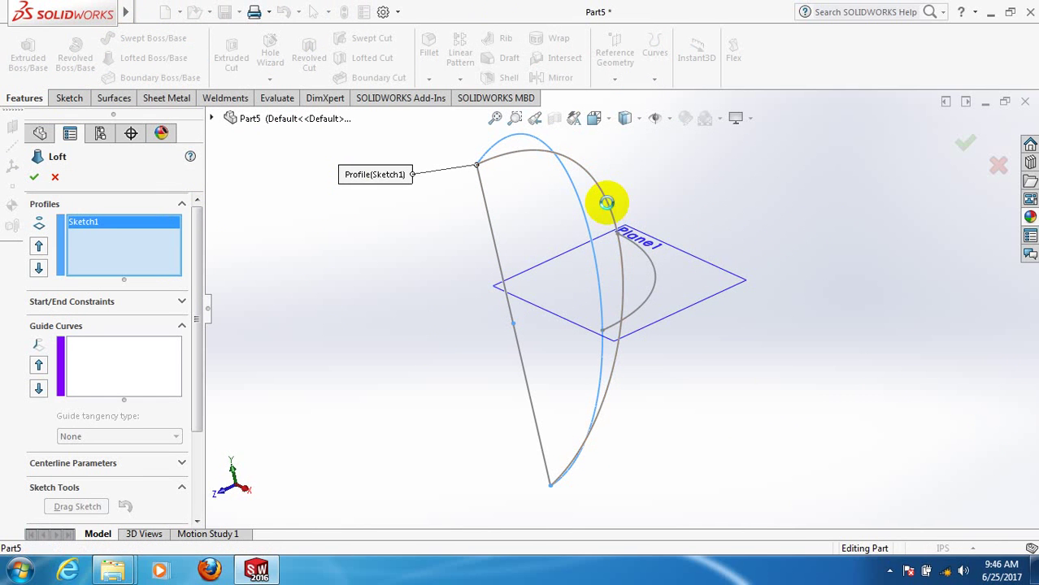
left_click(609, 204)
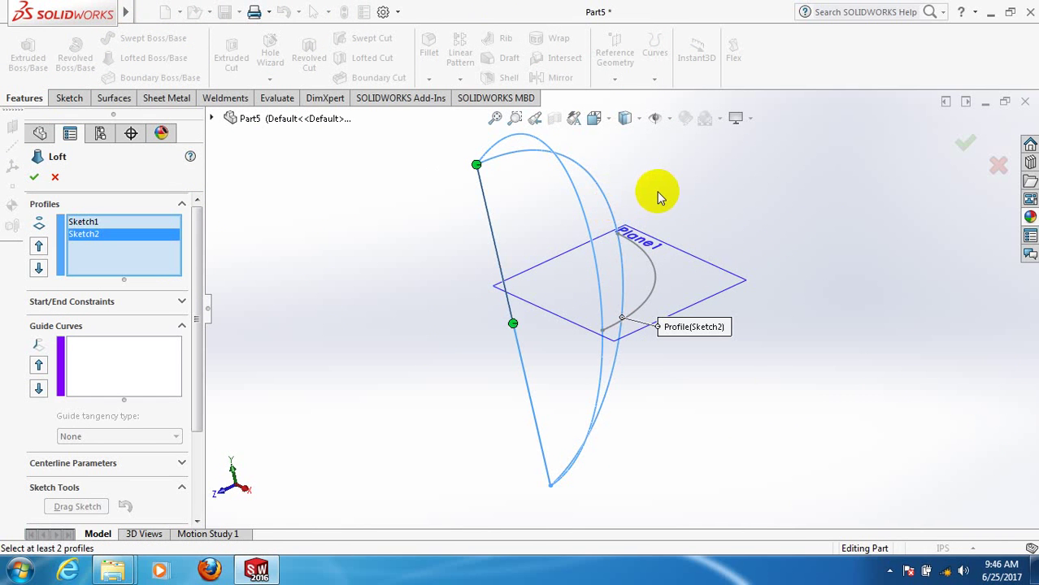
left_click(136, 362)
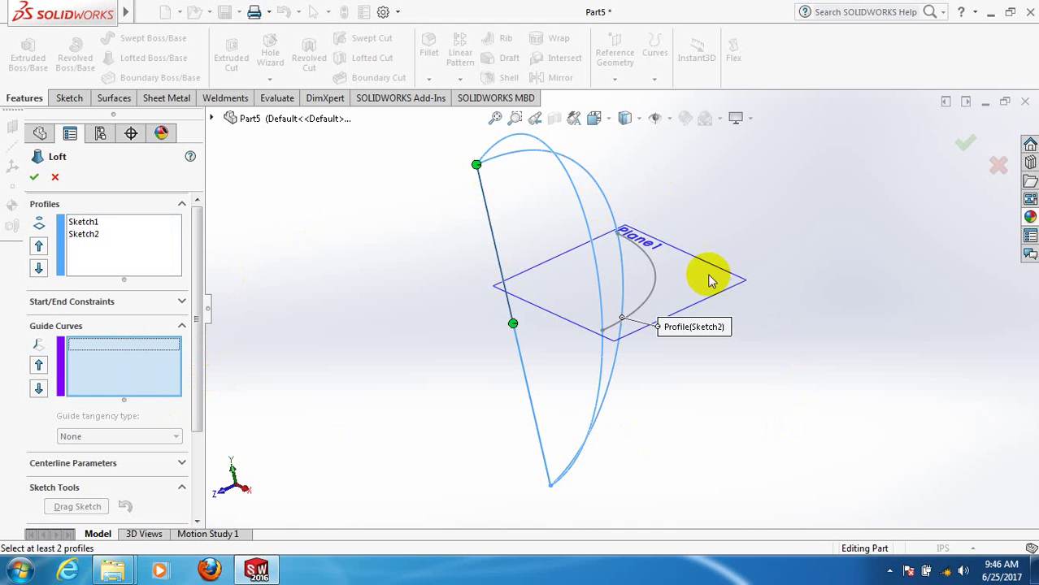
left_click(655, 289)
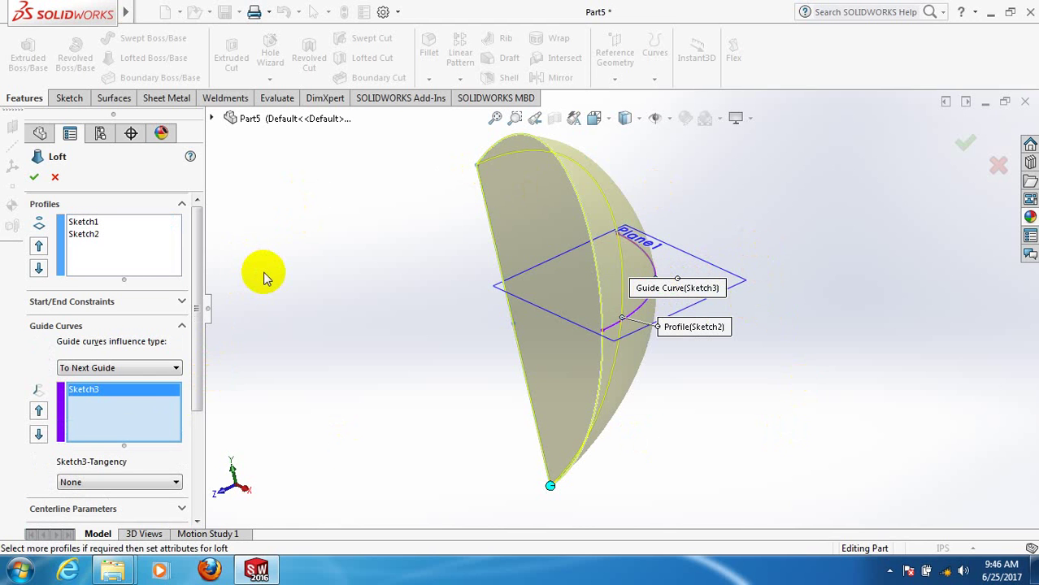
Set both the start and end constraints of the loft to Normal To Profile
left_click(182, 305)
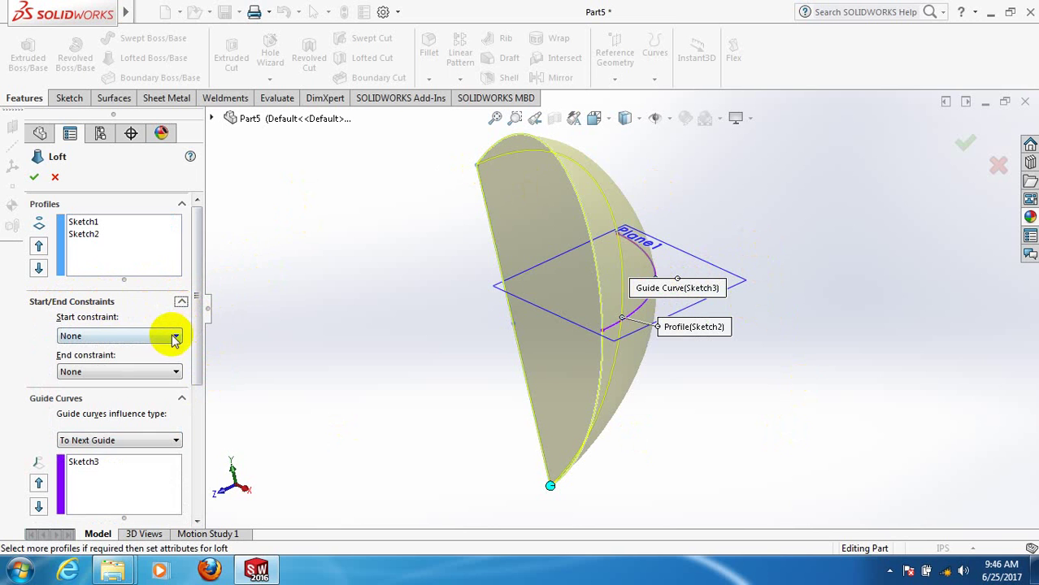
left_click(174, 337)
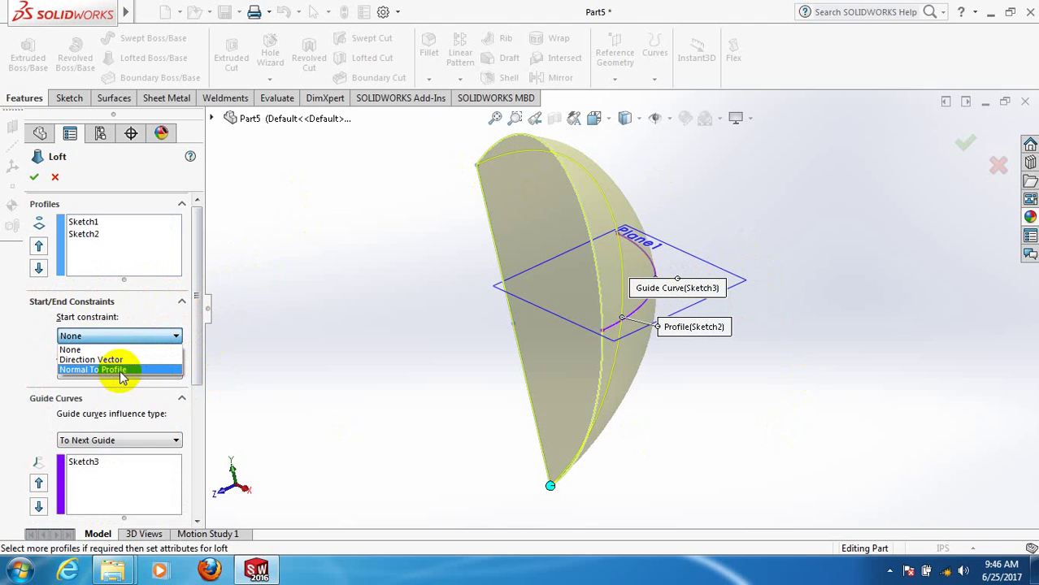
left_click(121, 369)
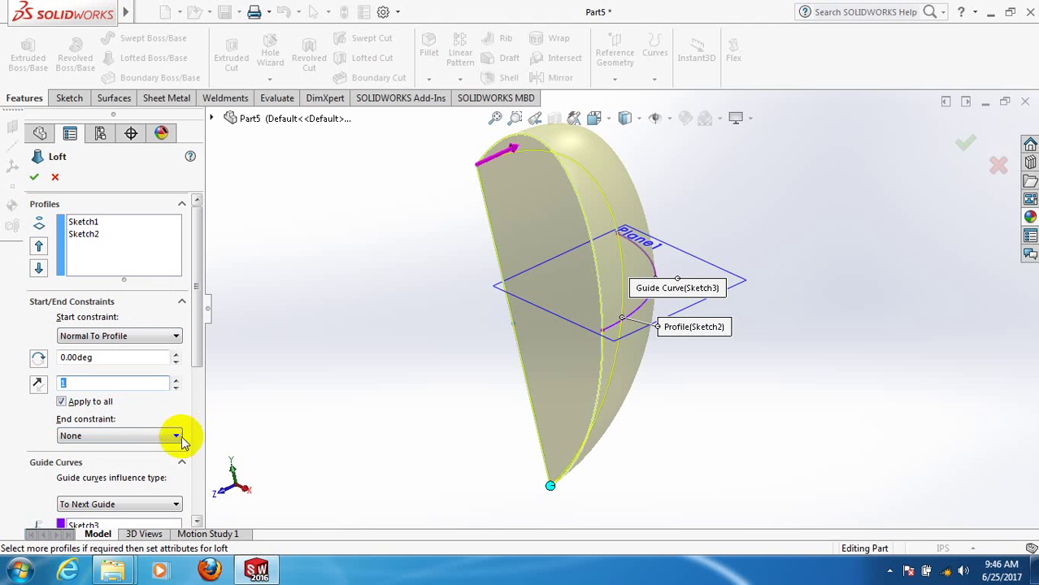
left_click(168, 439)
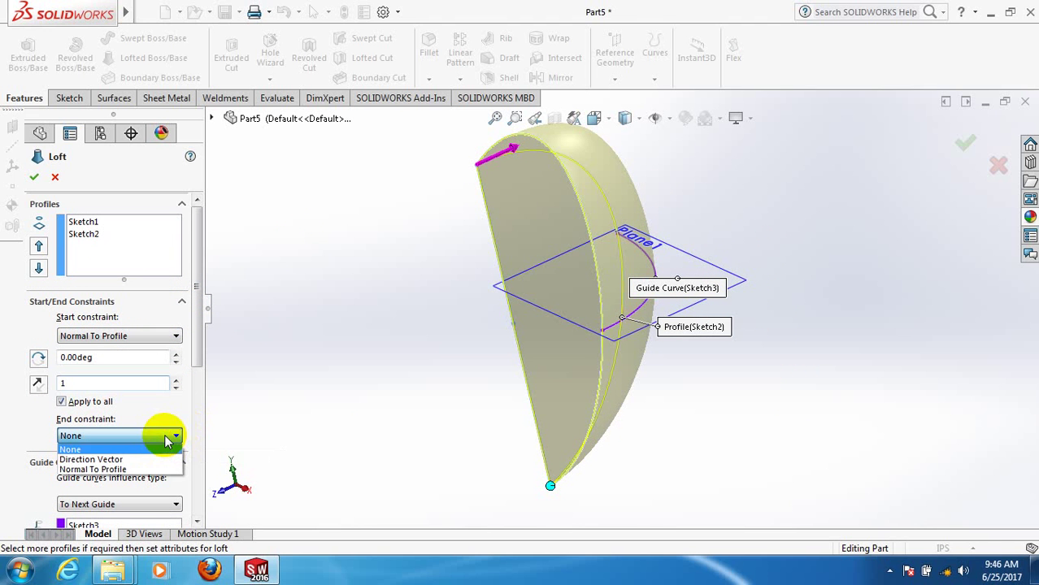
left_click(140, 468)
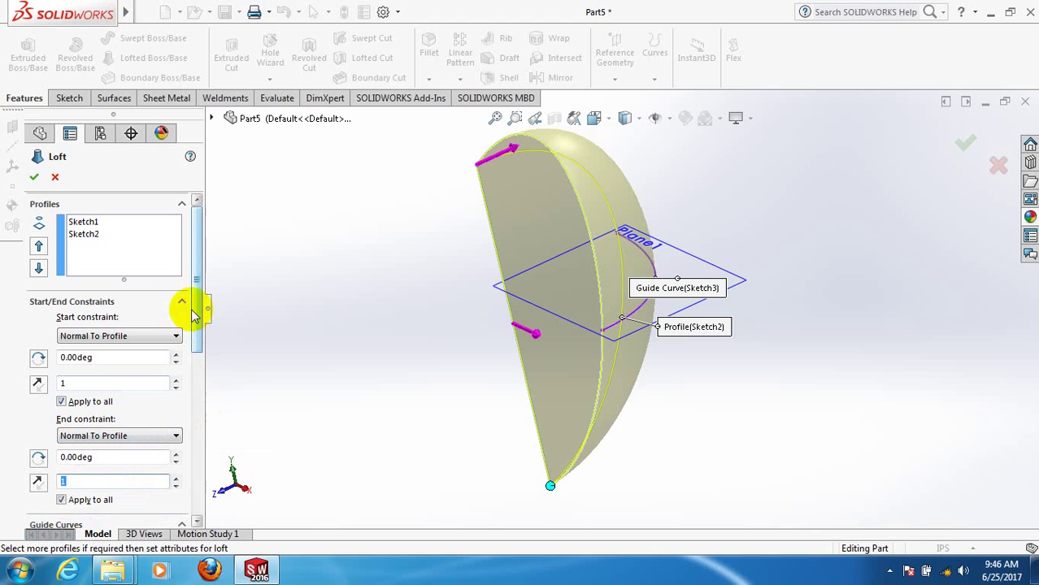
Set the Sketch3 guide curve's tangency to Normal To Profile and create the loft
left_click_drag(200, 303, 198, 395)
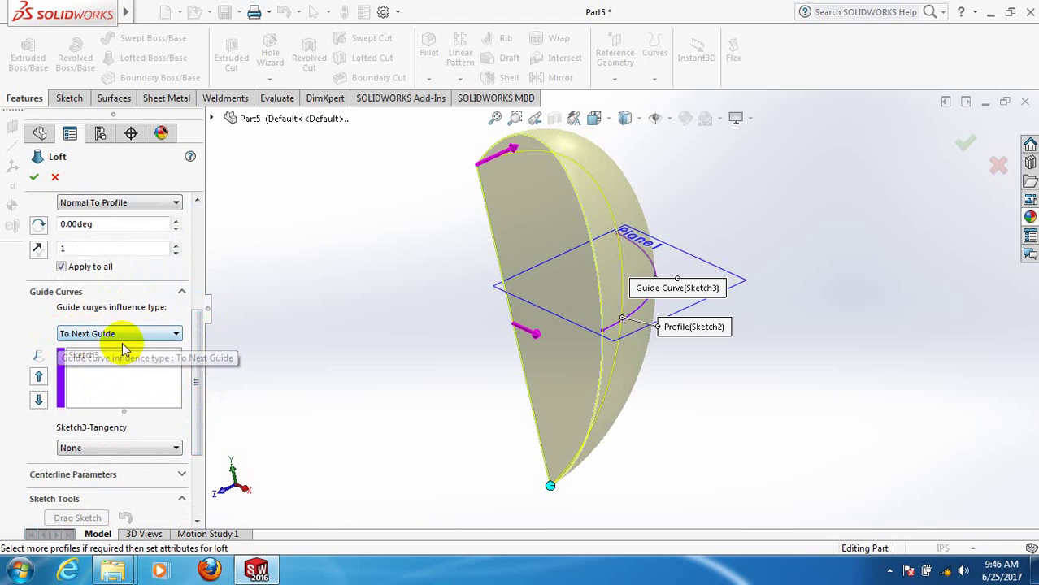
left_click_drag(200, 383, 185, 430)
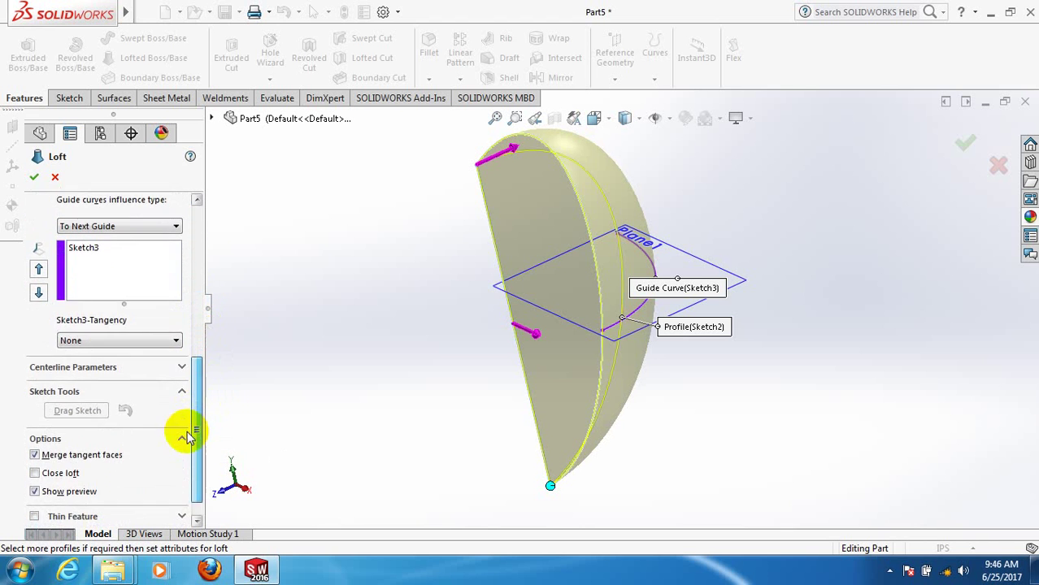
left_click(173, 340)
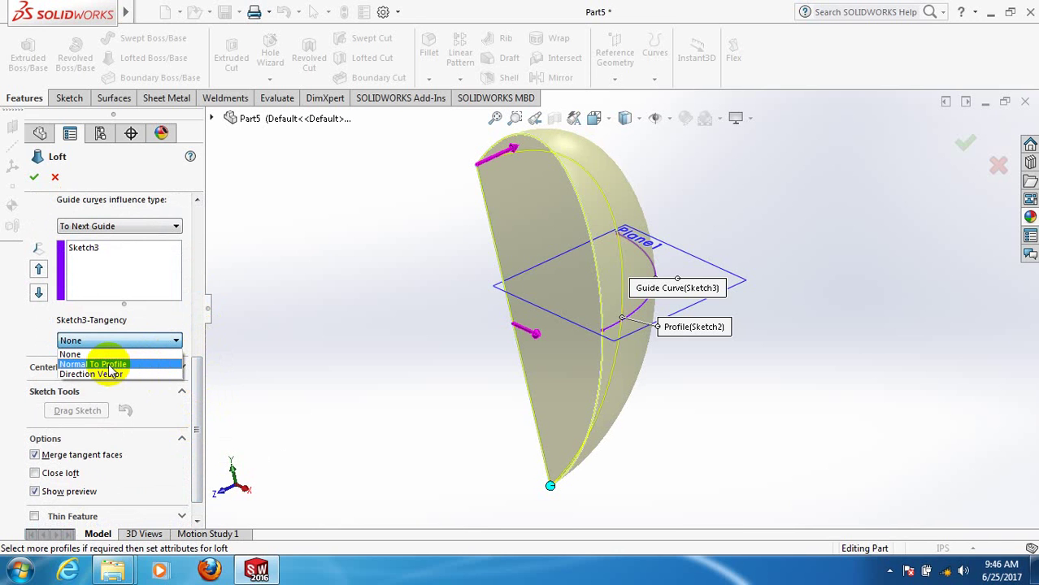
left_click(101, 370)
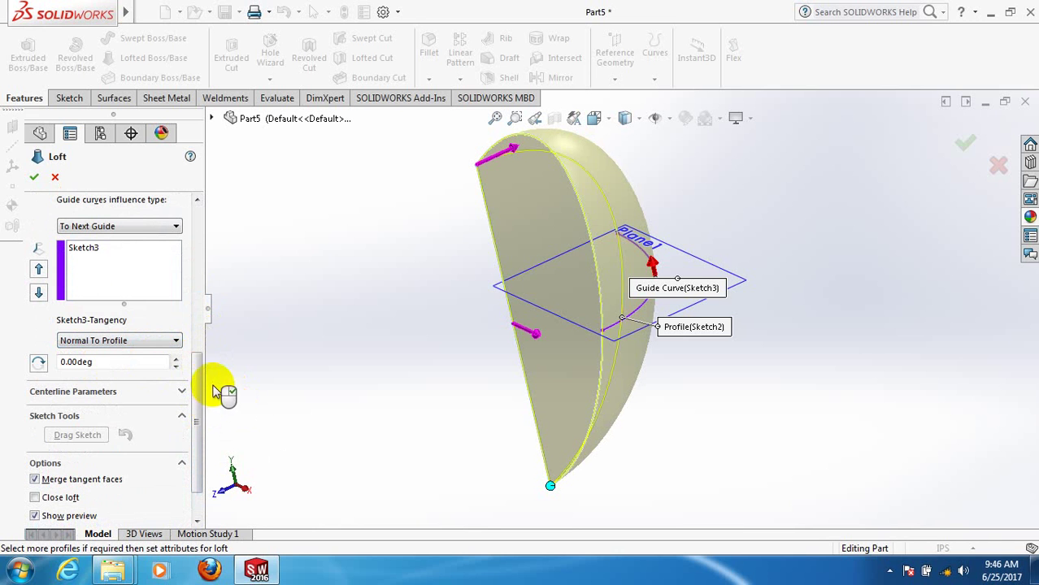
left_click_drag(198, 370, 195, 399)
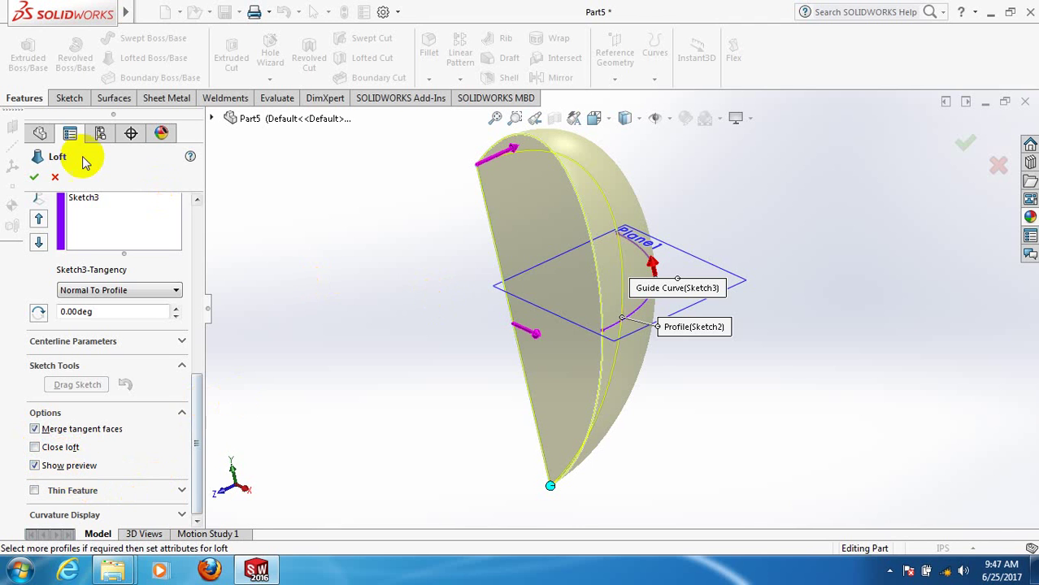
left_click(33, 176)
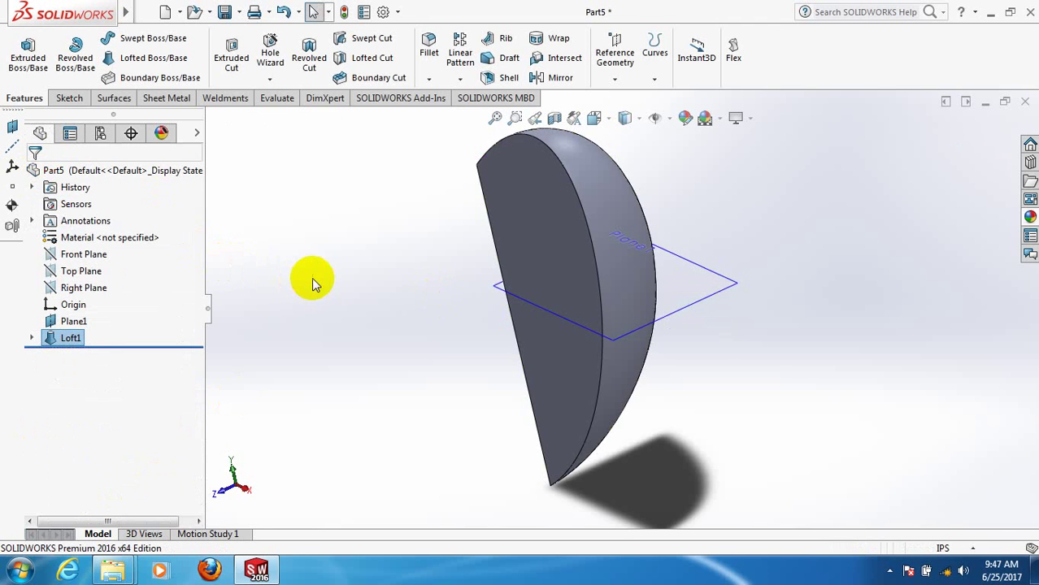
Mirror the lofted body about its narrow flat side face, with Merge solids on, to form the front heart outline
mouse_move(312, 279)
middle_mouse_down()
mouse_move(341, 267)
mouse_move(381, 288)
mouse_move(411, 269)
mouse_move(332, 242)
mouse_move(350, 225)
mouse_move(403, 220)
middle_mouse_up()
mouse_move(594, 149)
middle_mouse_down()
mouse_move(569, 144)
mouse_move(575, 158)
middle_mouse_up()
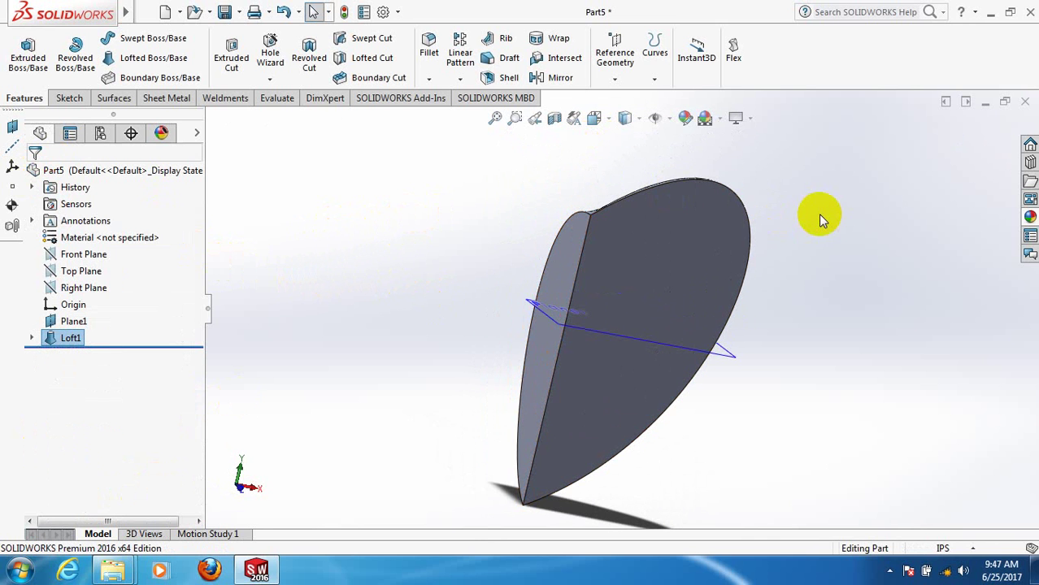
mouse_move(828, 265)
middle_mouse_down()
mouse_move(788, 256)
mouse_move(805, 195)
mouse_move(838, 232)
mouse_move(840, 269)
middle_mouse_up()
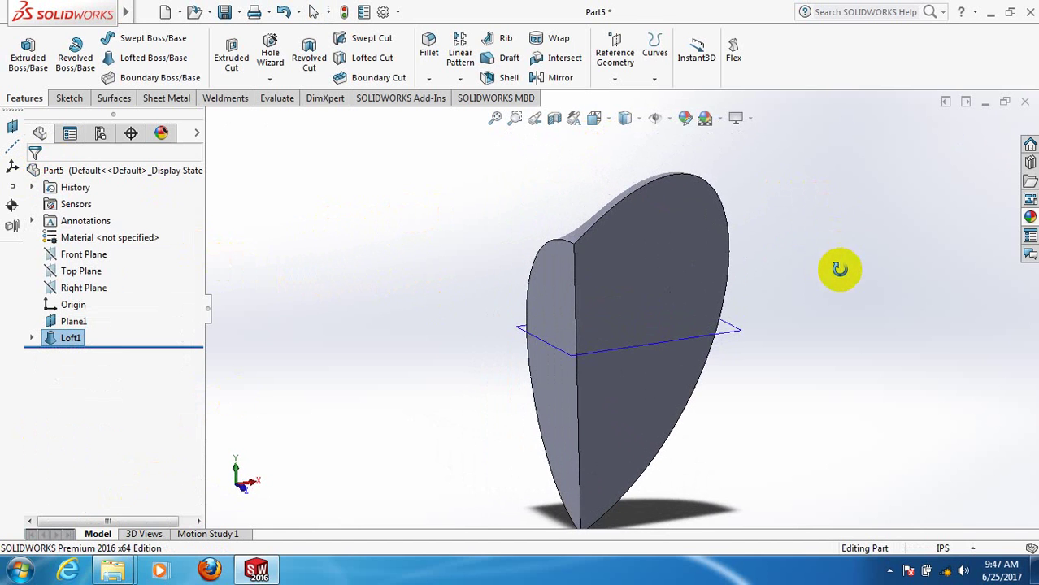
left_click(557, 78)
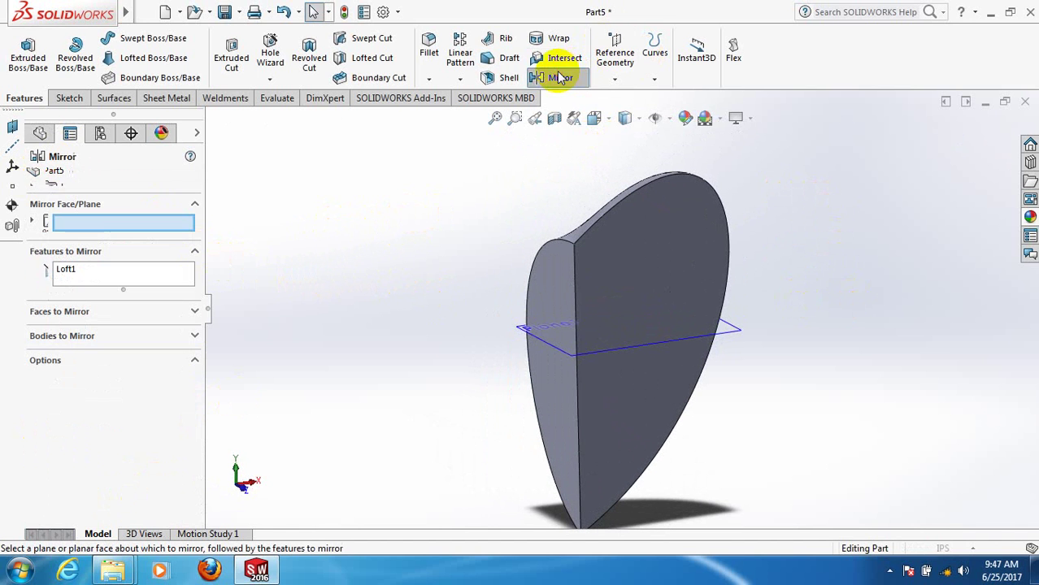
left_click(96, 221)
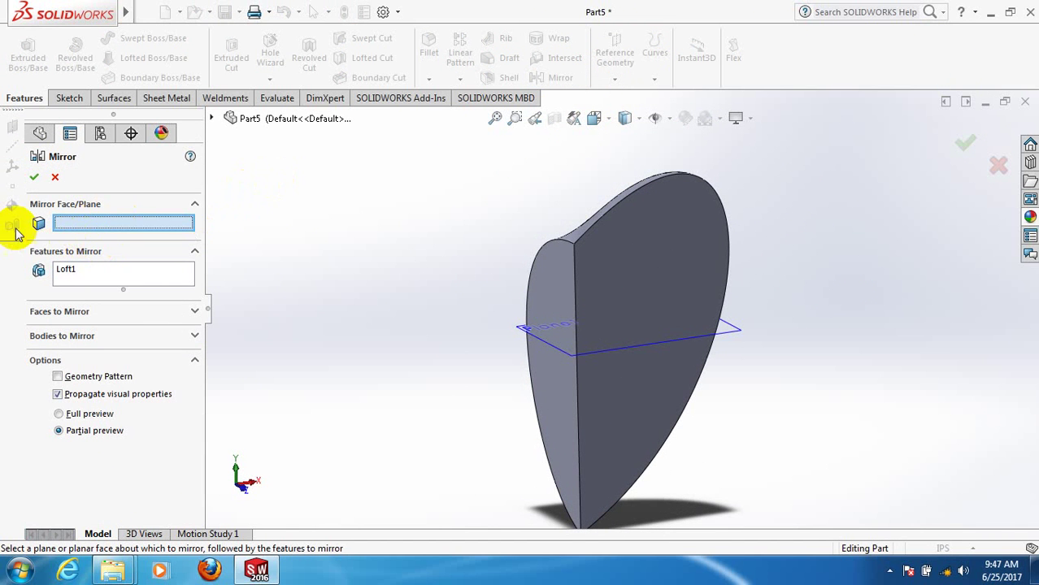
left_click(550, 289)
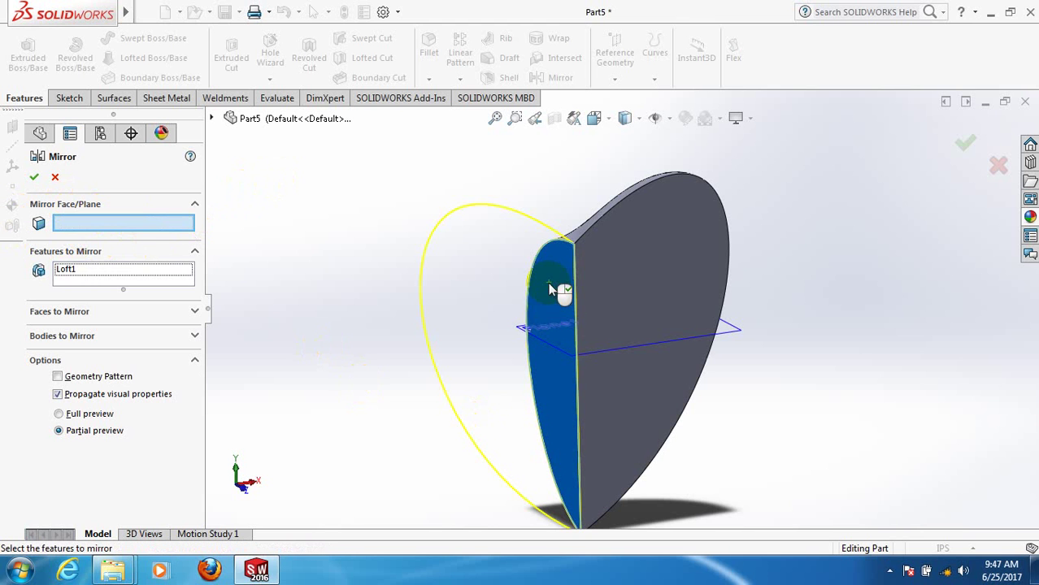
left_click(187, 335)
left_click(143, 326)
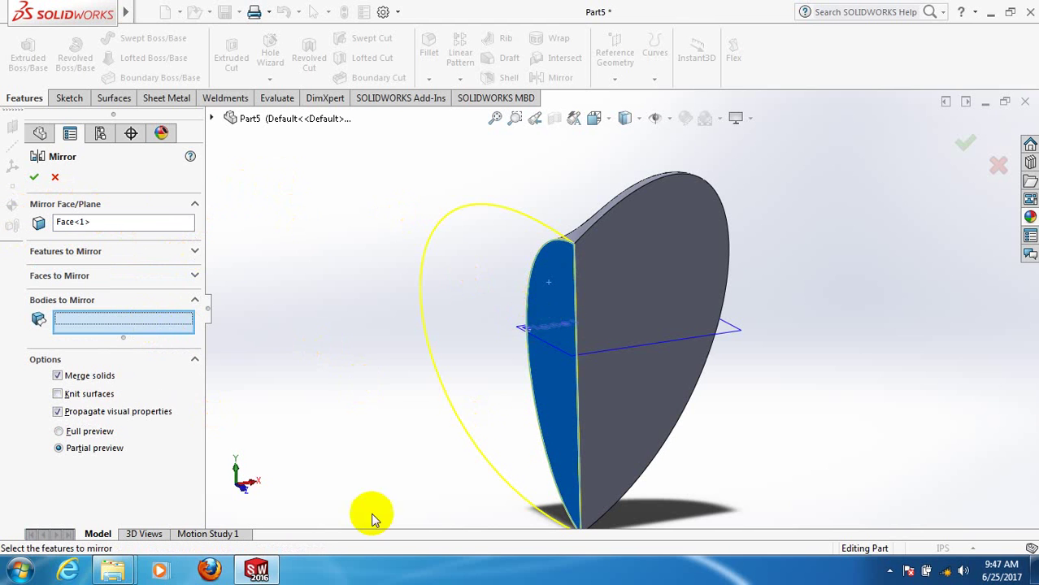
left_click(648, 301)
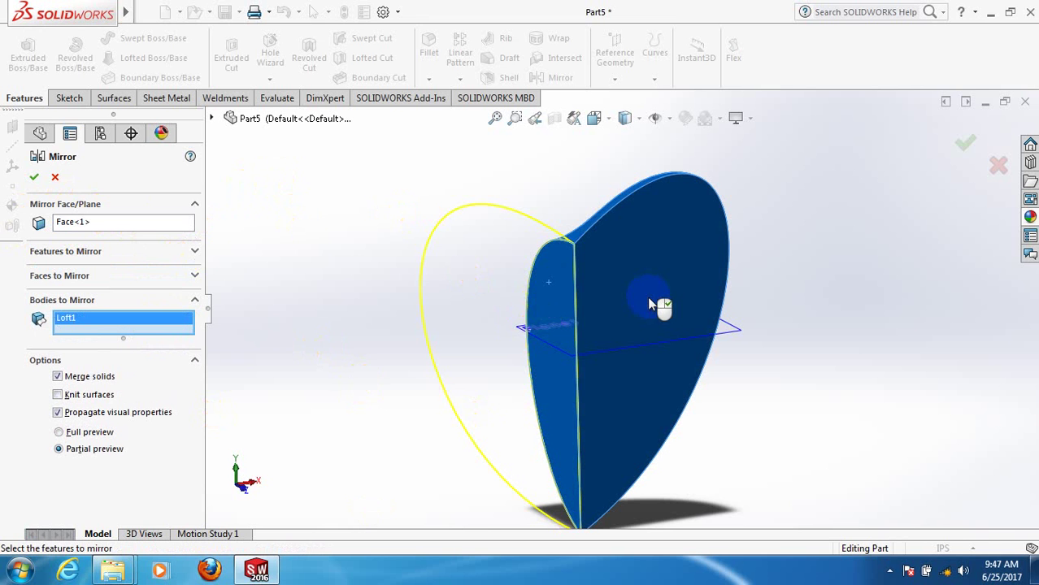
left_click(34, 177)
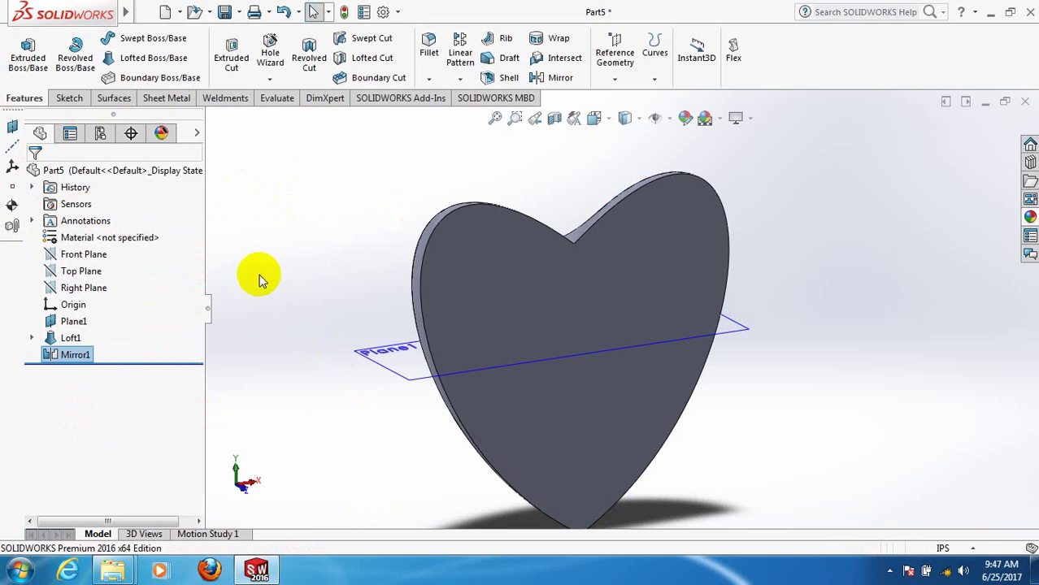
Mirror the half-thickness heart body about its large flat heart-shaped face, with Merge solids on, to complete the solid
middle_click_drag(776, 301, 720, 332)
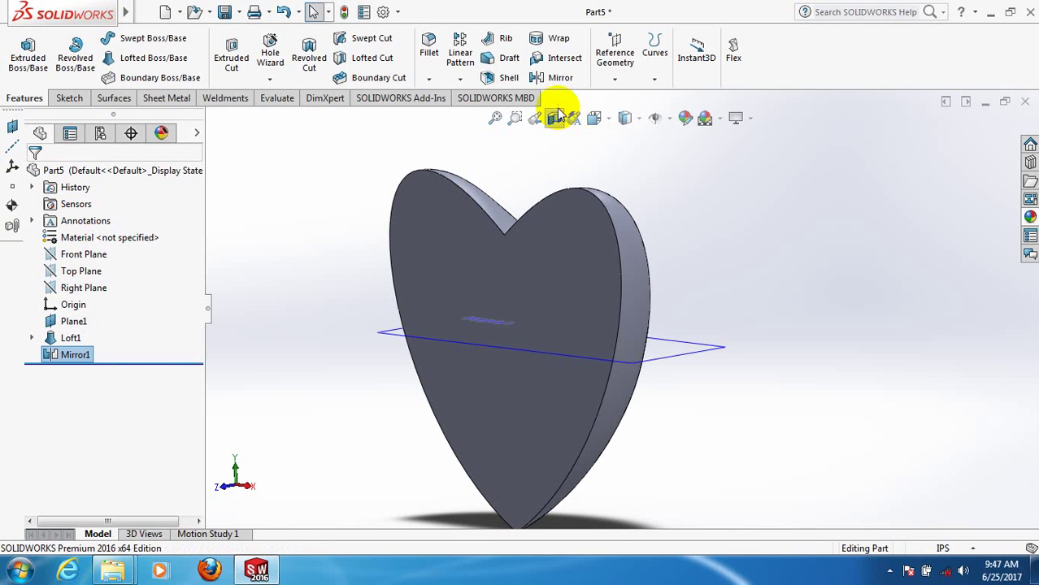
left_click(564, 81)
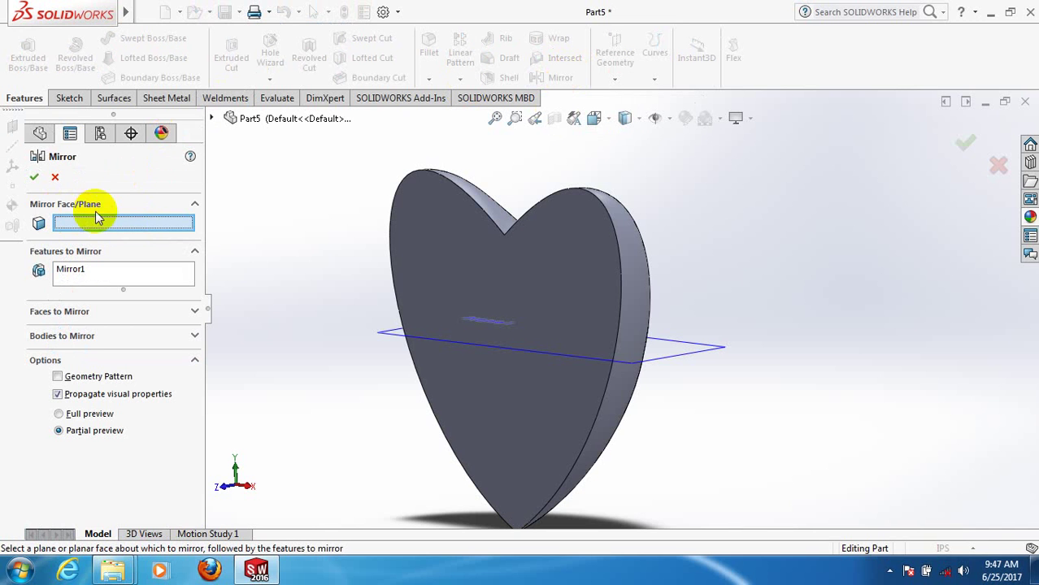
left_click(483, 269)
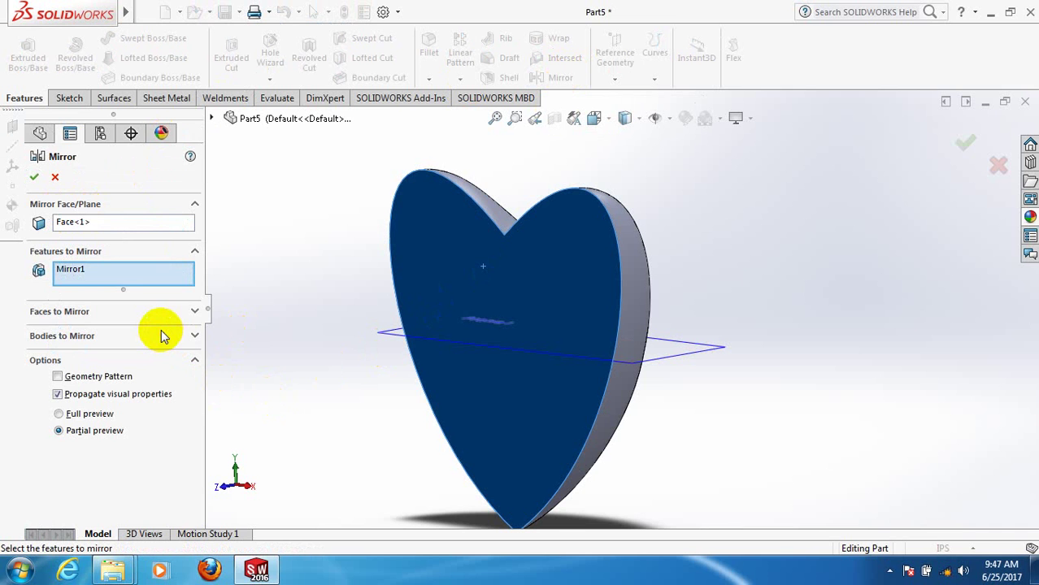
left_click(195, 336)
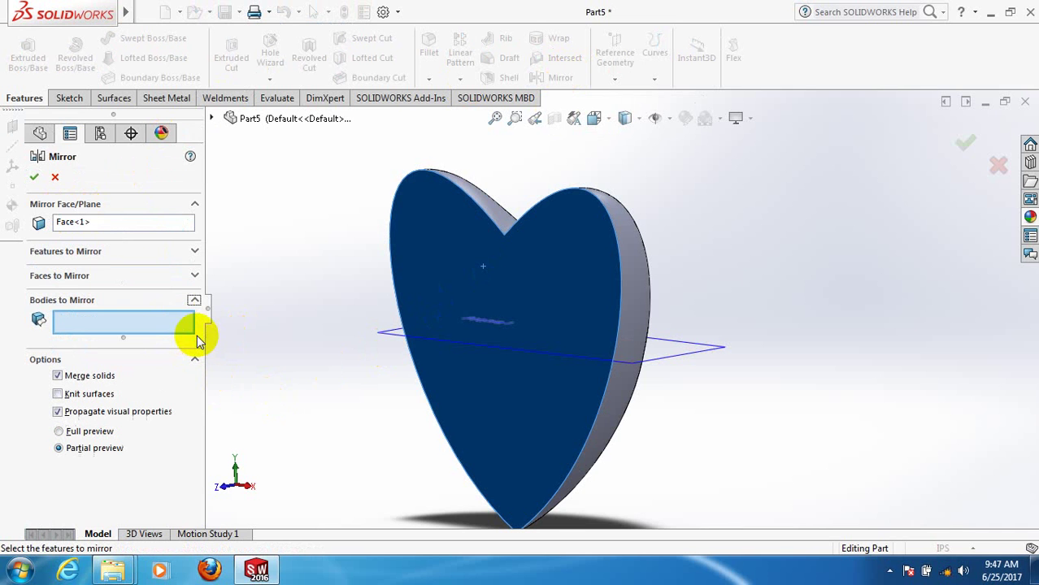
left_click(125, 323)
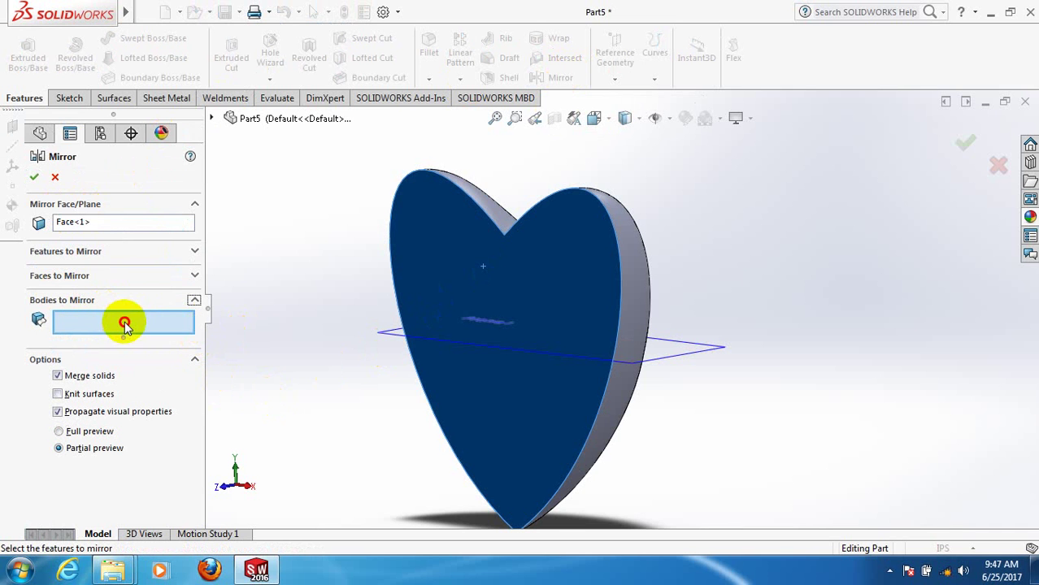
left_click(622, 401)
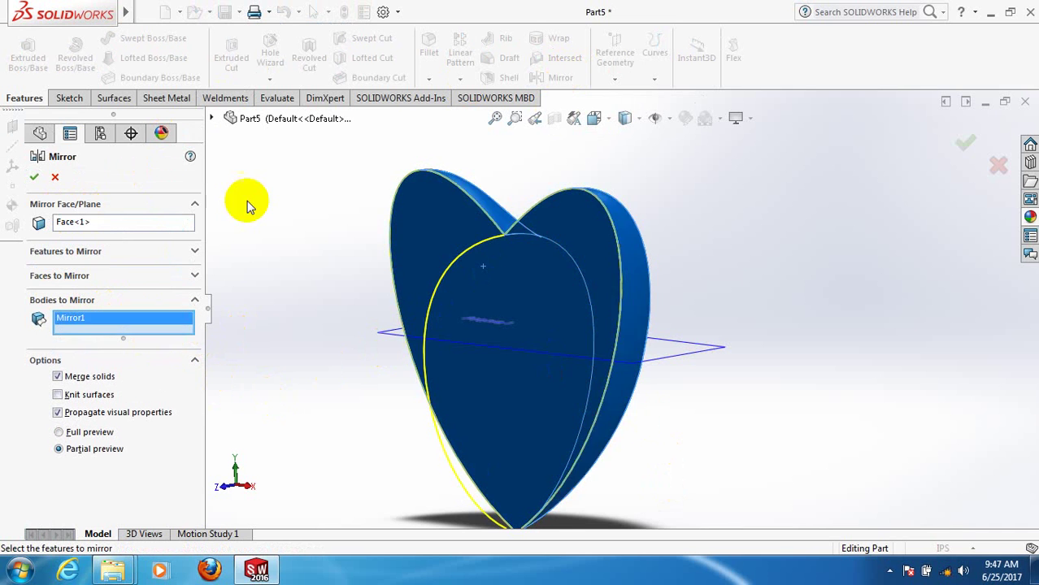
left_click(45, 176)
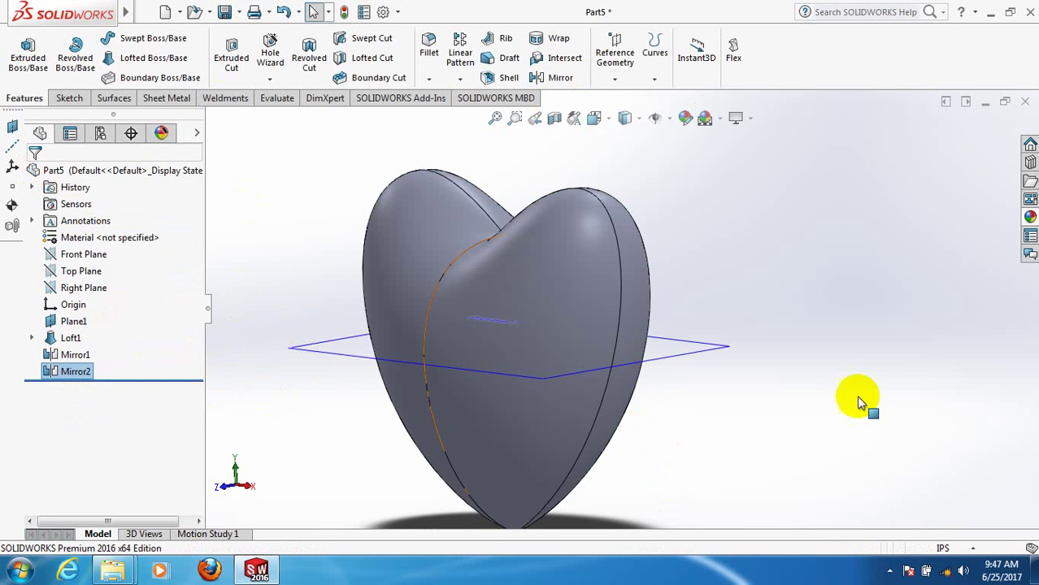
Apply a red color from the standard palette to the Mirror2, Loft1 and Mirror1 features of the heart
middle_click_drag(862, 401, 481, 361)
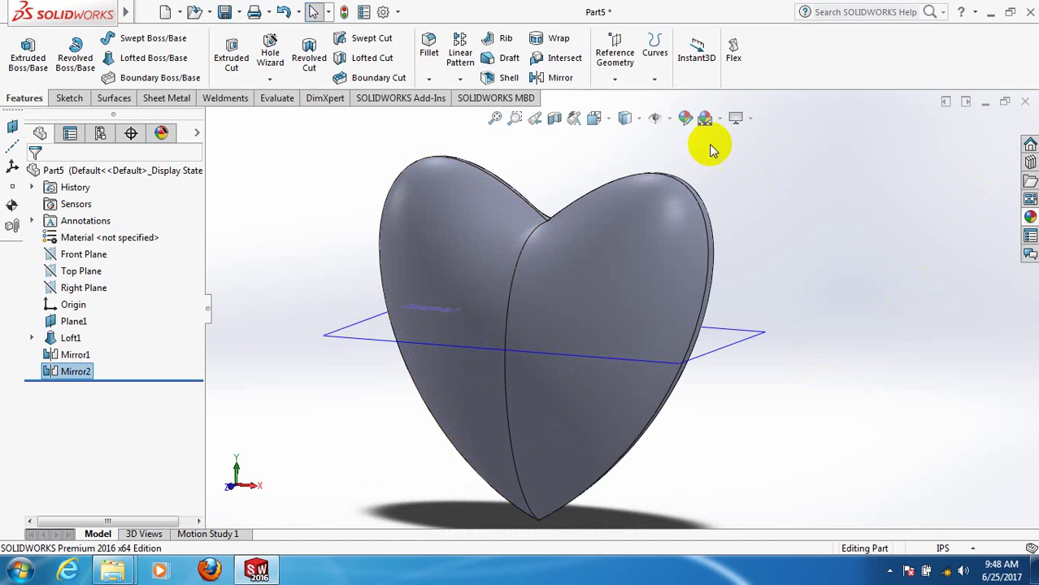
left_click(685, 120)
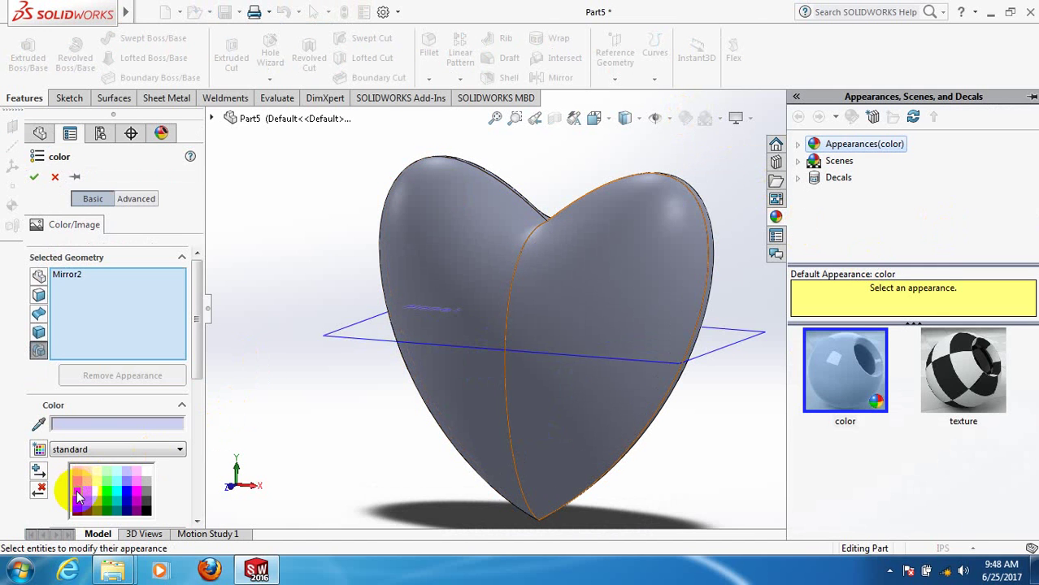
left_click(79, 496)
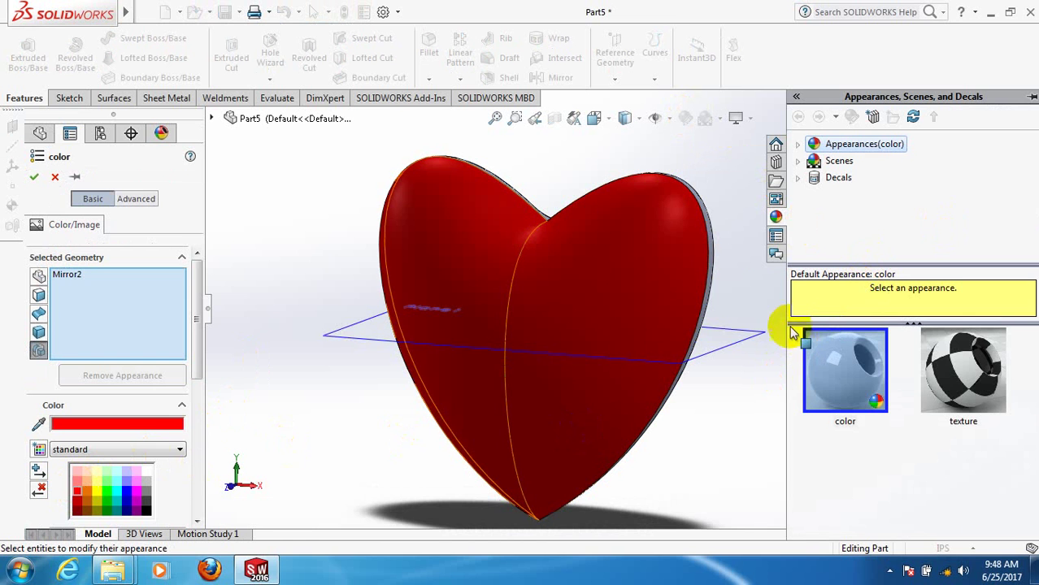
left_click(711, 273)
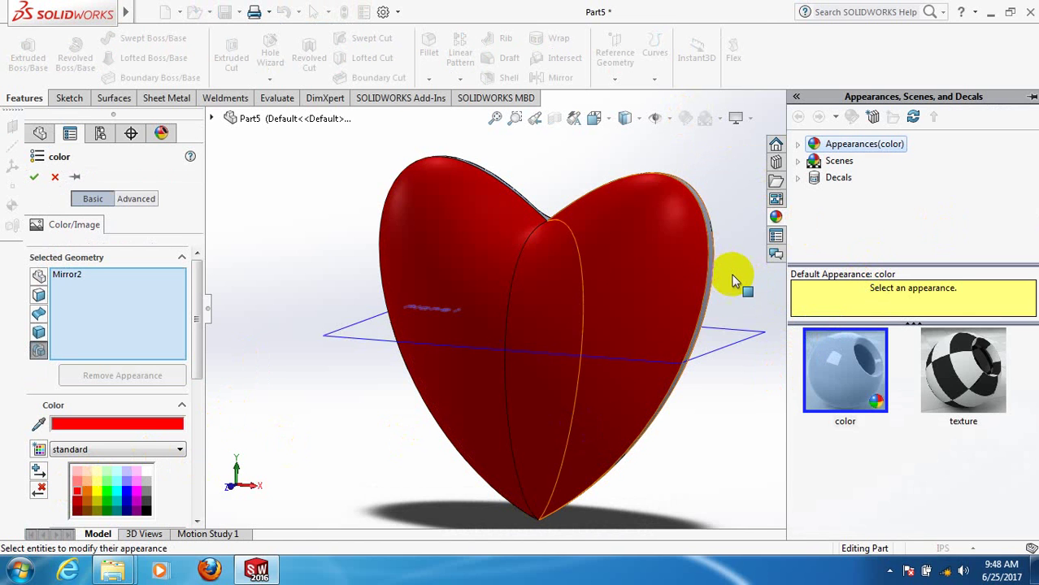
middle_click_drag(753, 321, 668, 389)
left_click(662, 313)
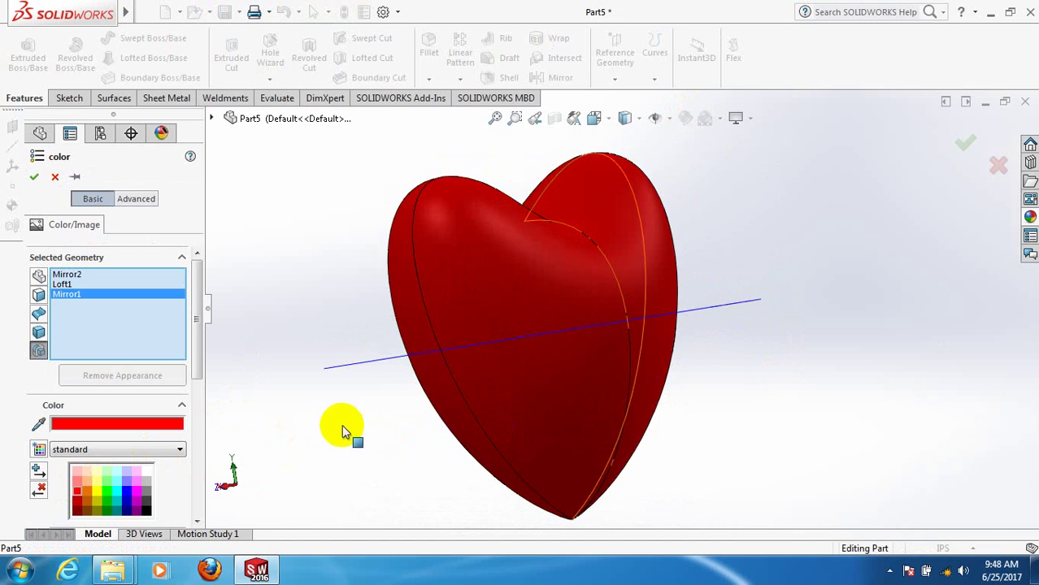
middle_click_drag(441, 411, 496, 419)
left_click(876, 255)
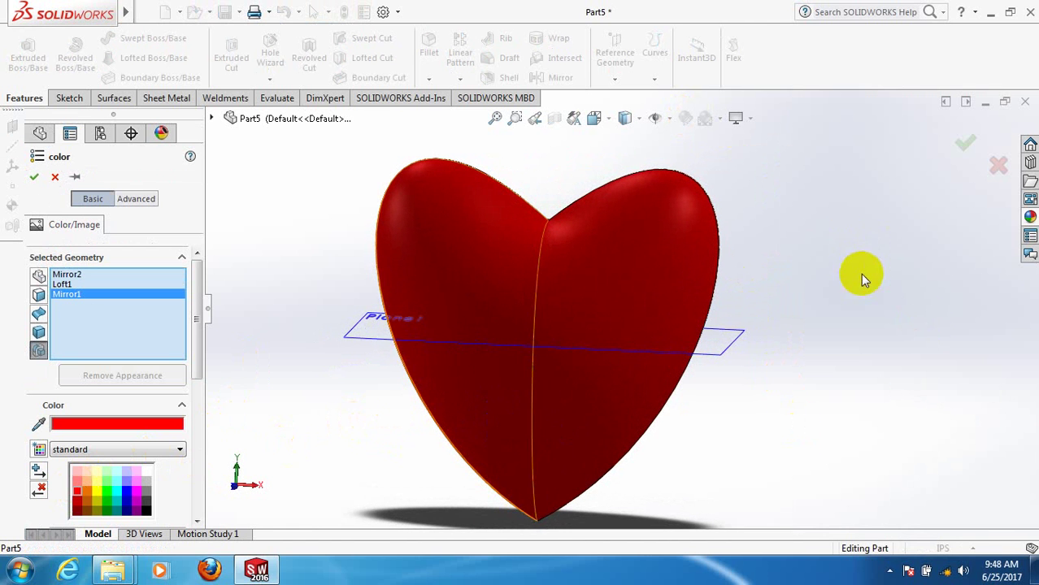
left_click(34, 176)
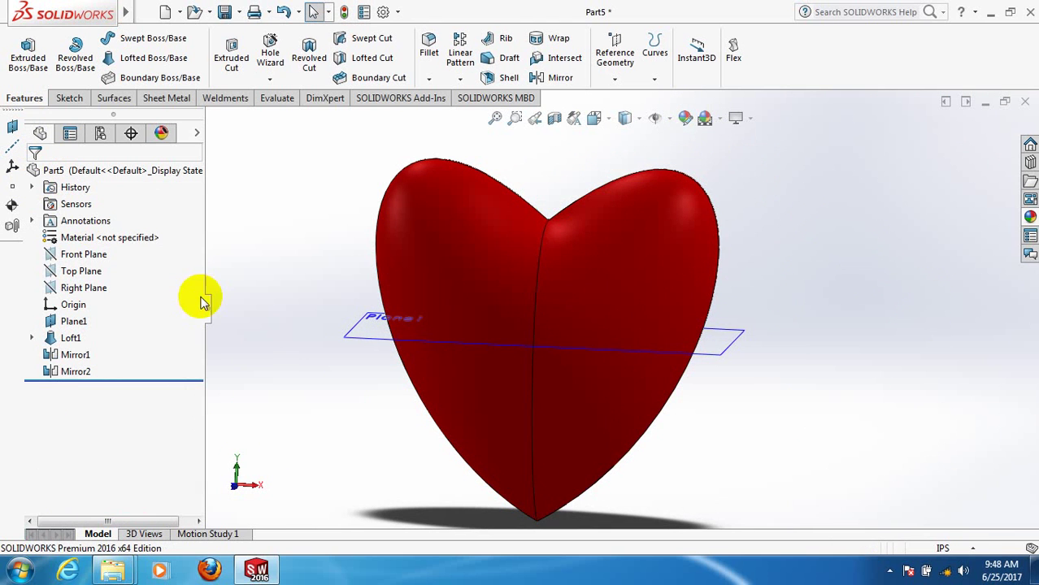
Apply the Rooftop scene and switch the heart's display to a perspective view
left_click(720, 120)
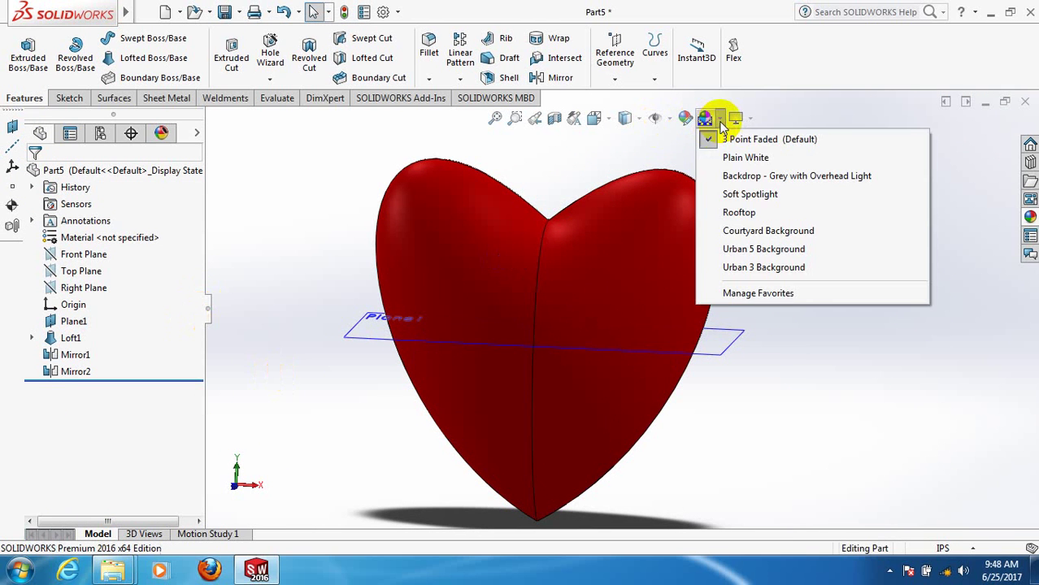
left_click(753, 212)
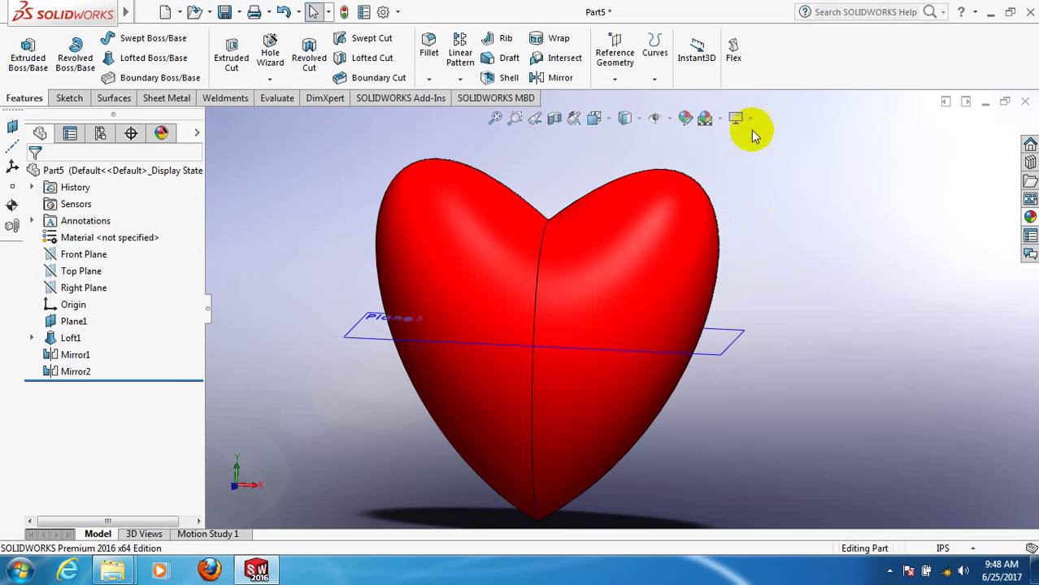
left_click(747, 118)
left_click(764, 176)
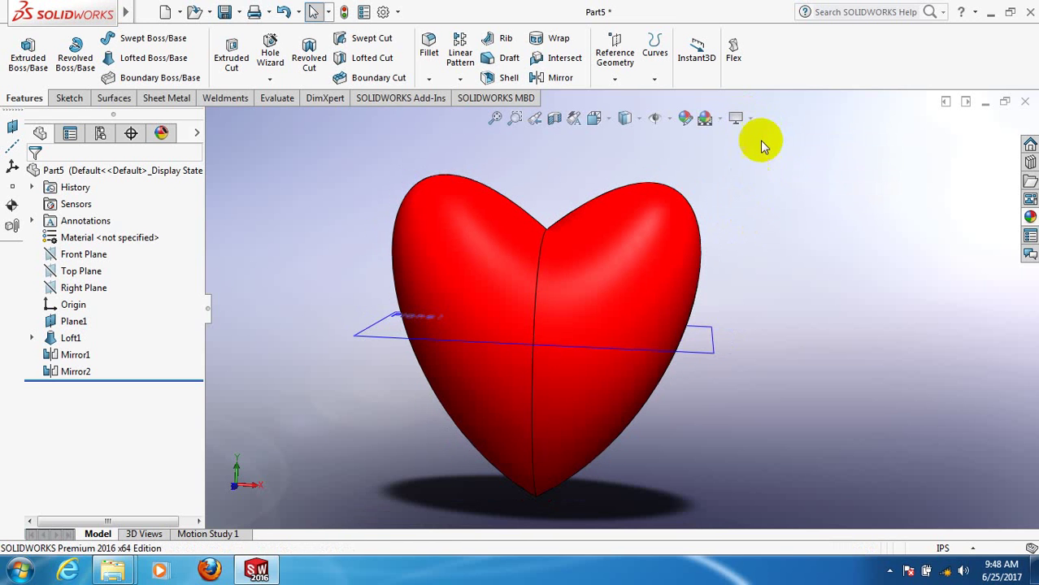
Change the display settings so the heart is shown without model edges or the reference plane
left_click(748, 118)
left_click(761, 191)
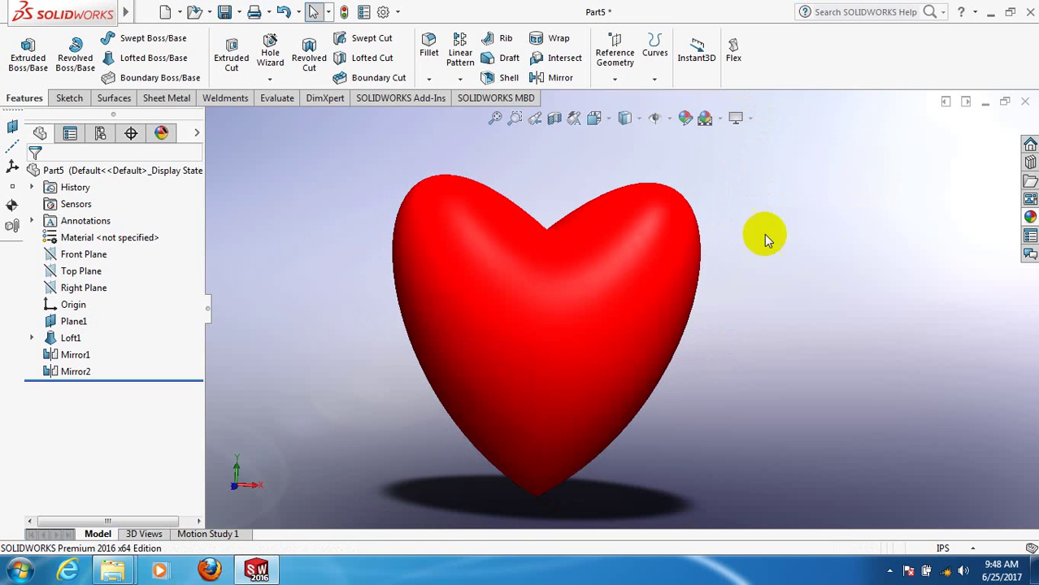
middle_click_drag(568, 394, 707, 386)
scroll(397, 373, "down", 2)
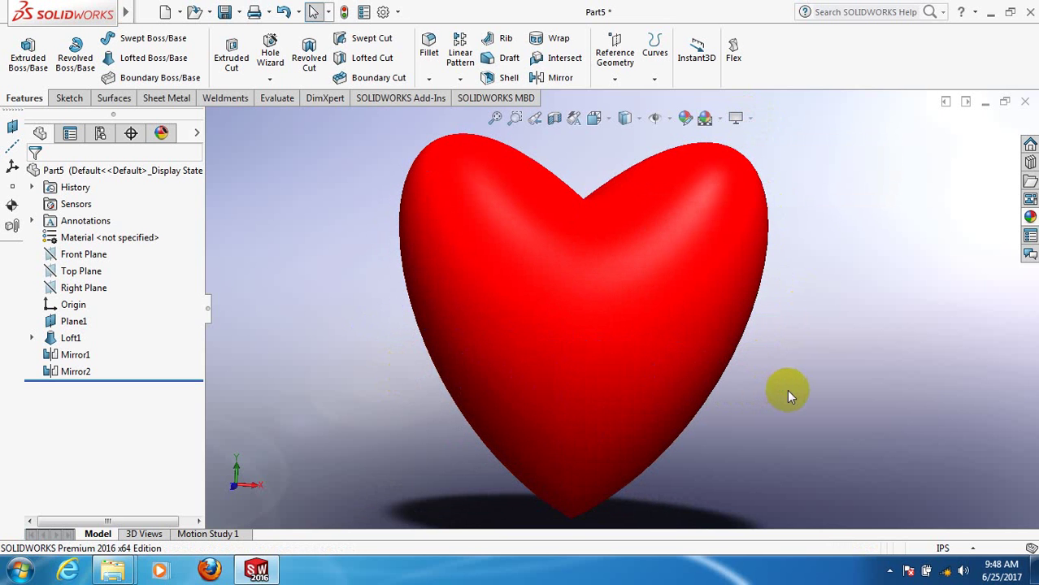
middle_click_drag(793, 399, 754, 413)
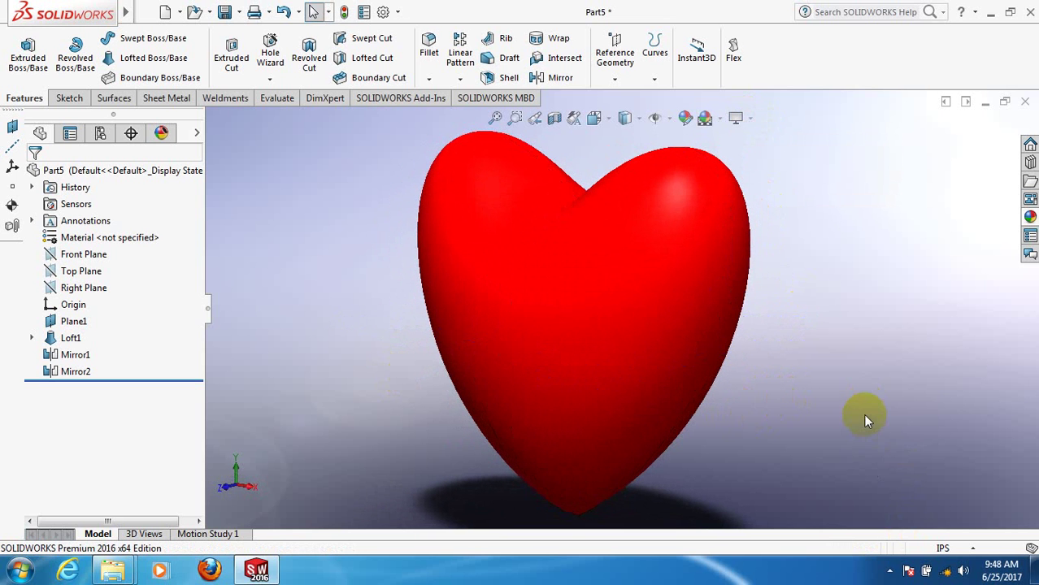
middle_click_drag(840, 382, 855, 396)
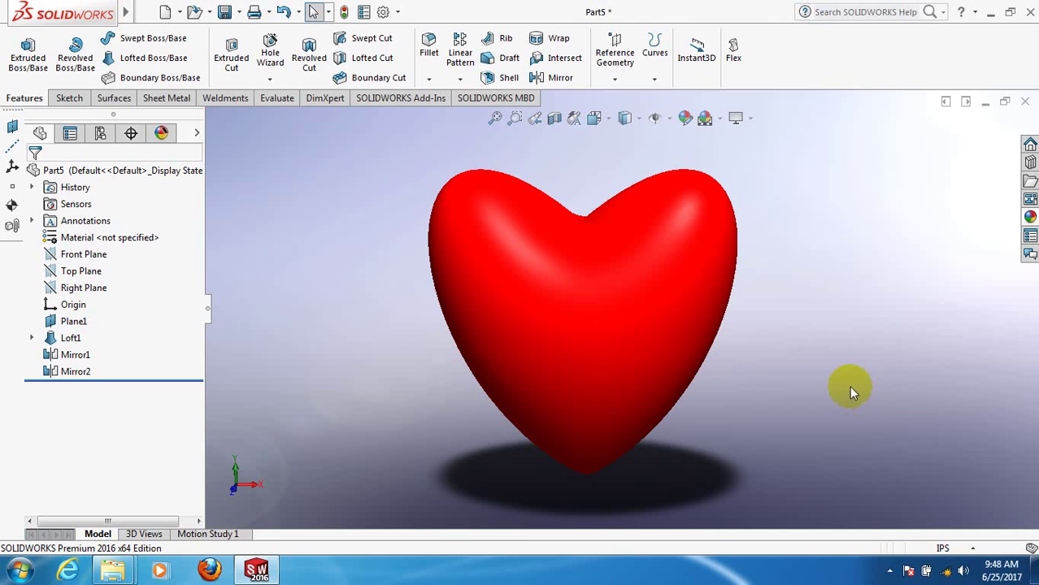